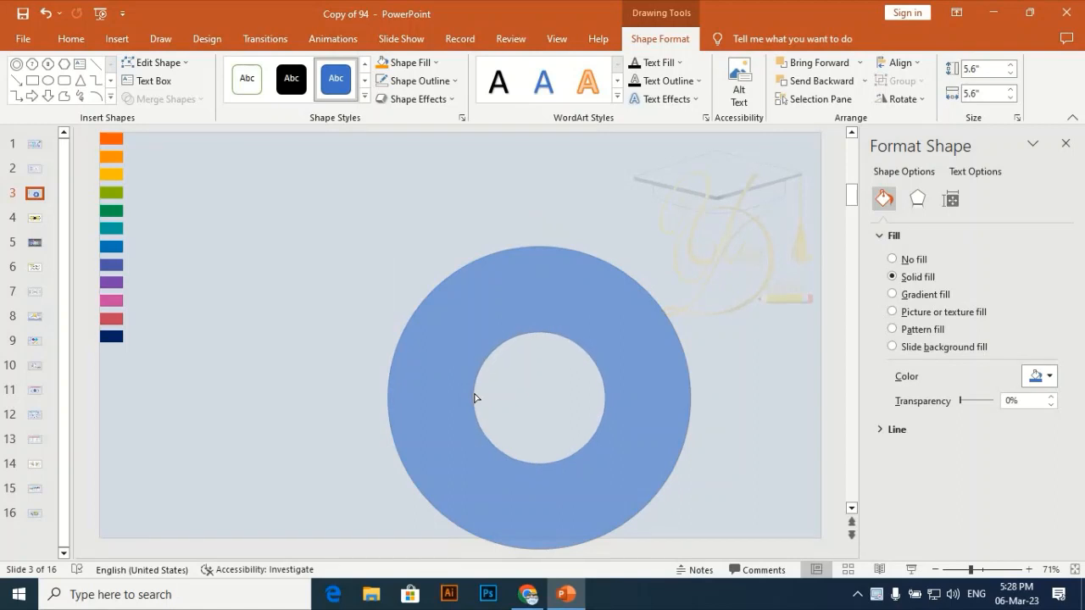
Centre the blue ring horizontally and vertically on the slide.
{"action": "left_click", "coordinate": [474, 398]}
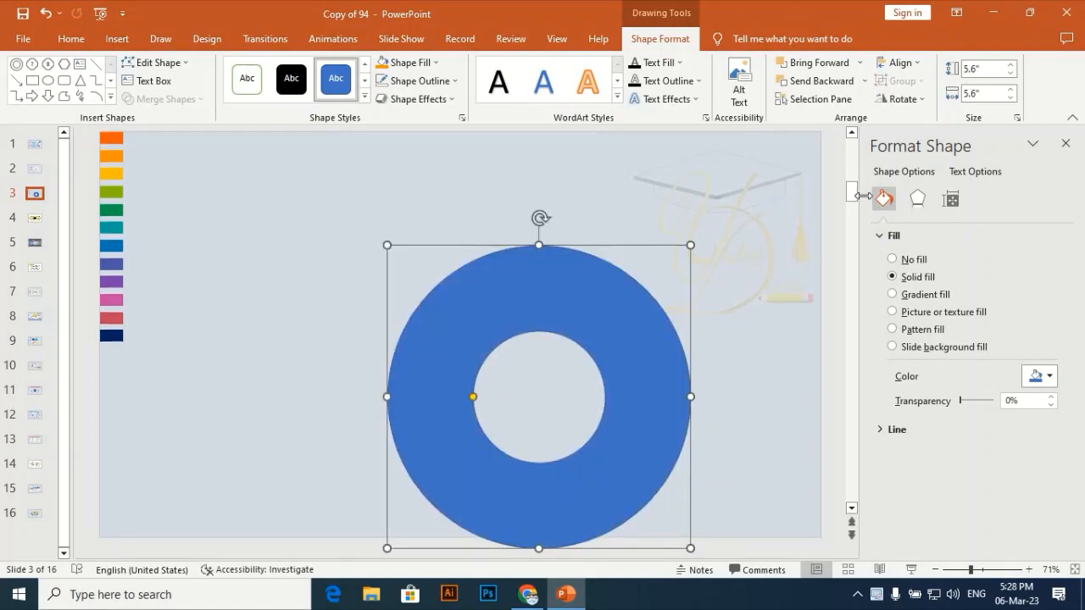
{"action": "left_click", "coordinate": [900, 63]}
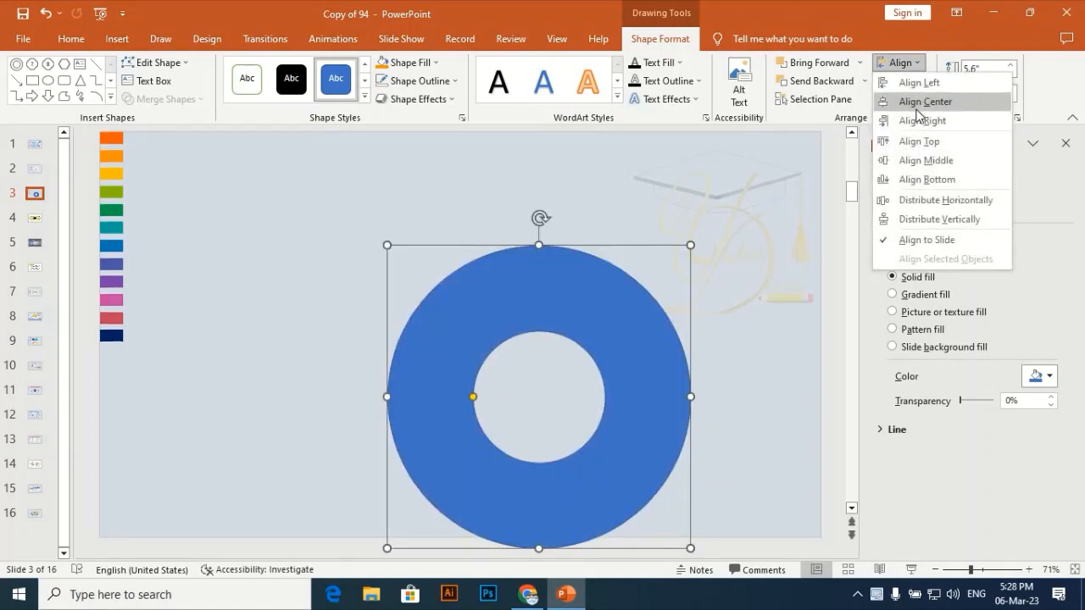
{"action": "left_click", "coordinate": [924, 99]}
{"action": "left_click", "coordinate": [898, 63]}
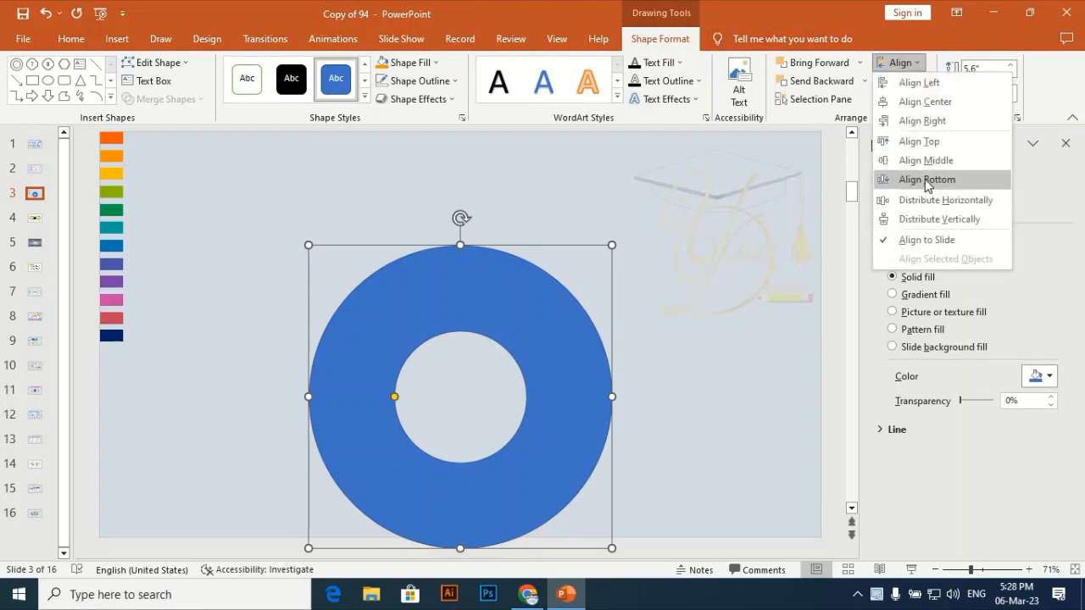
{"action": "left_click", "coordinate": [927, 160]}
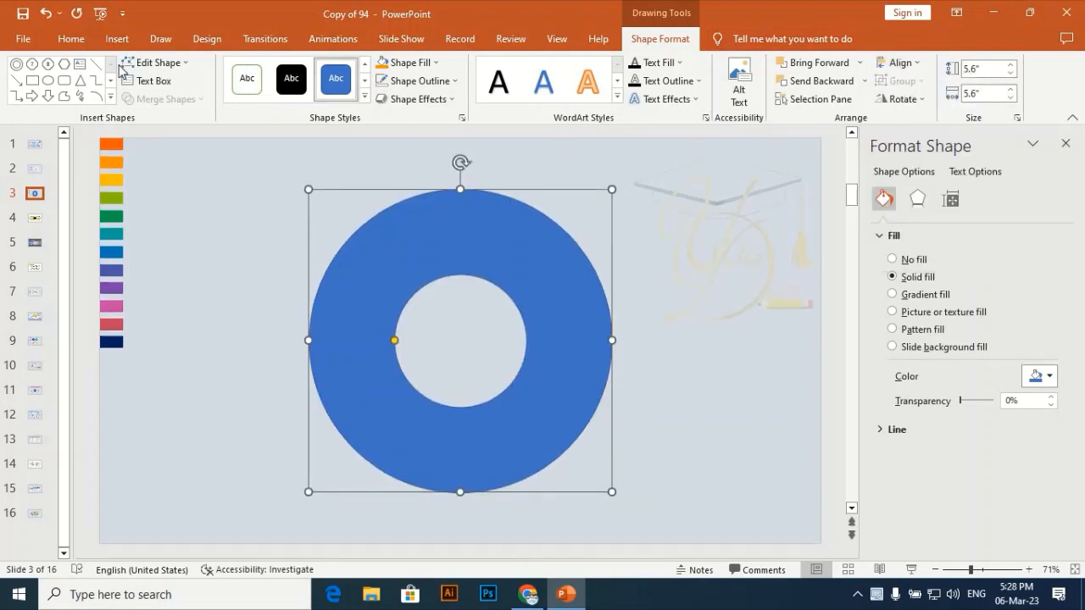
Draw a thin vertical rectangle about 0.14" wide and 6.53" tall across the middle of the ring.
{"action": "left_click", "coordinate": [117, 40]}
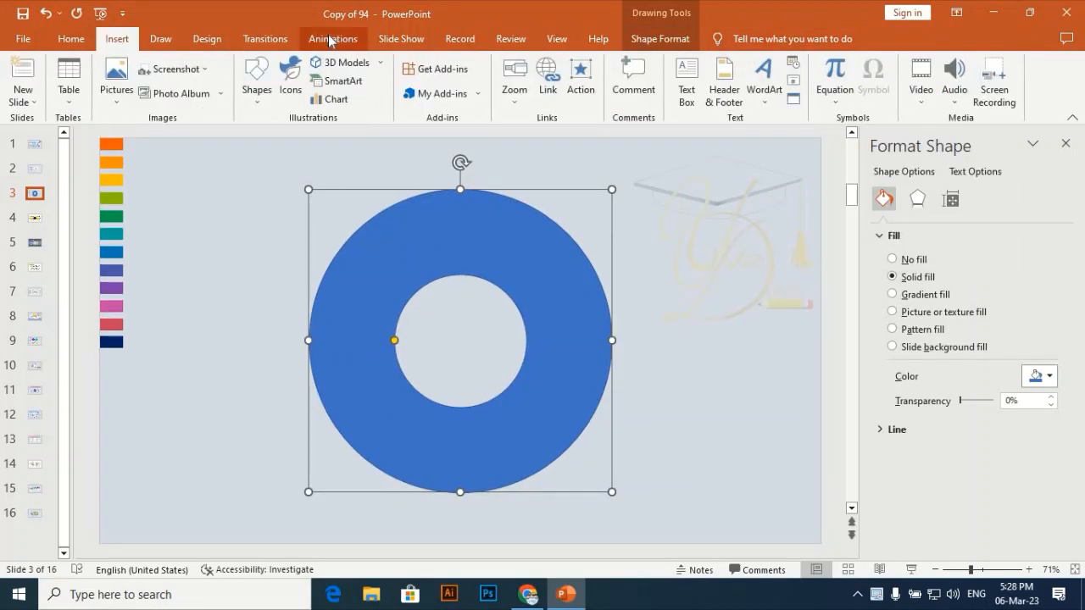
{"action": "left_click", "coordinate": [256, 80]}
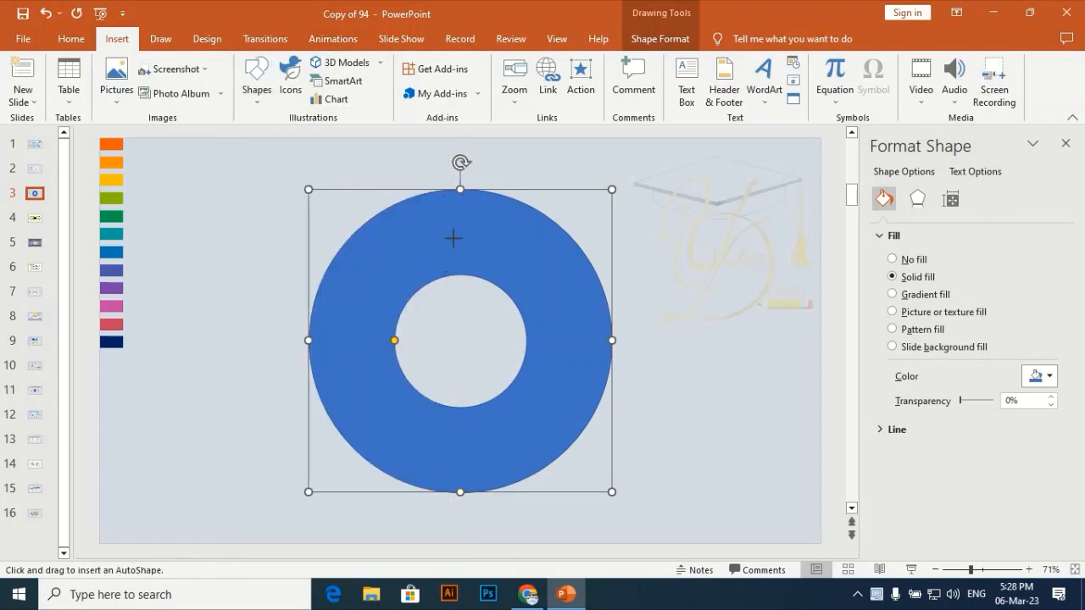
{"action": "left_click_drag", "start_coordinate": [454, 238], "coordinate": [457, 526]}
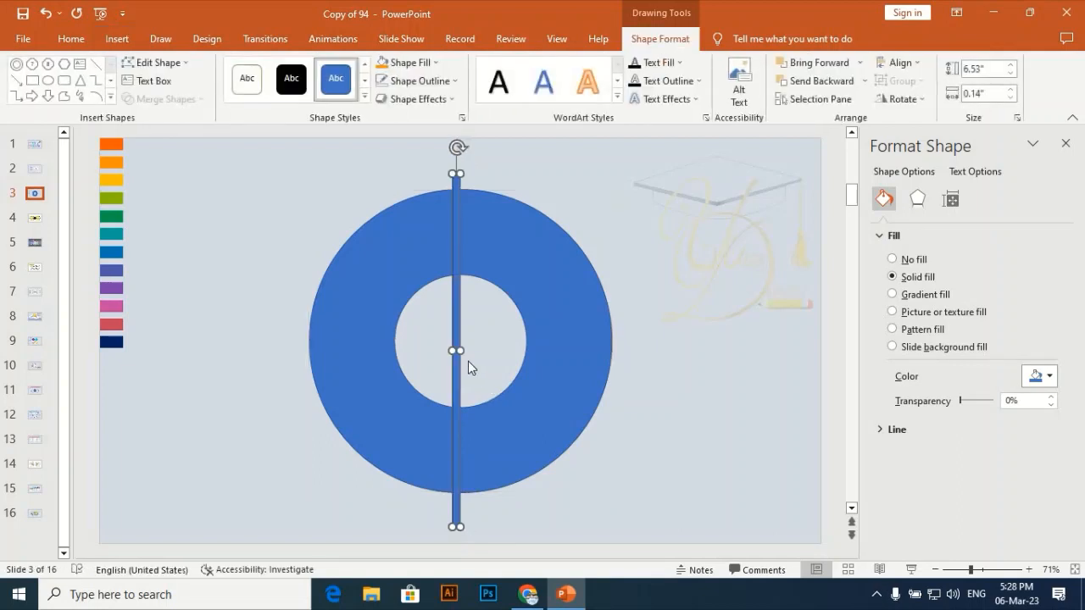
{"action": "left_click_drag", "start_coordinate": [460, 348], "coordinate": [460, 346]}
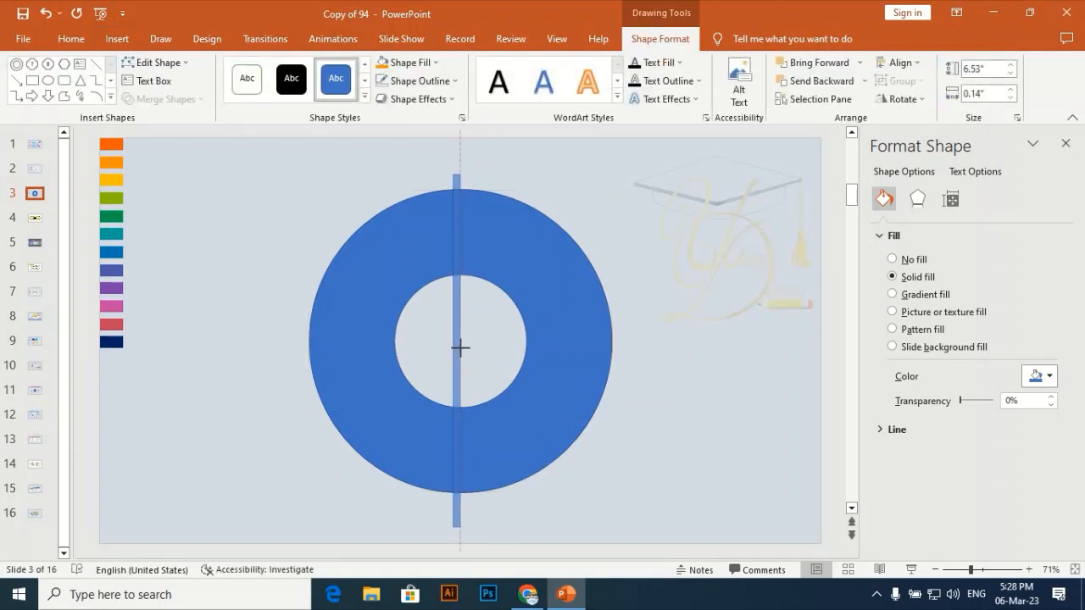
Centre the thin bar horizontally and vertically on the slide.
{"action": "left_click", "coordinate": [904, 64]}
{"action": "left_click", "coordinate": [925, 101]}
{"action": "left_click", "coordinate": [915, 64]}
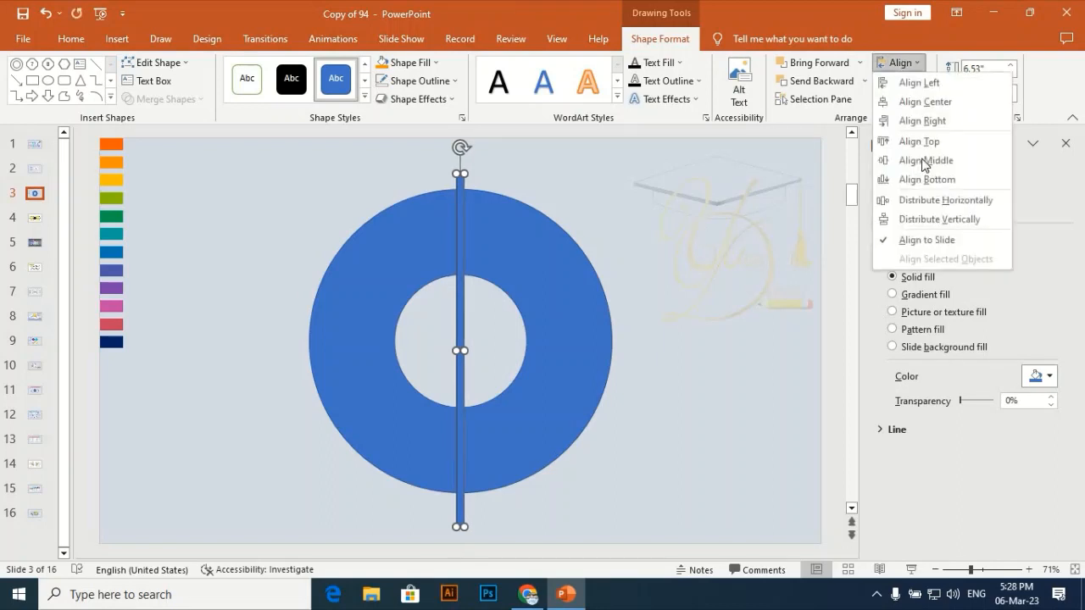
{"action": "left_click", "coordinate": [933, 160]}
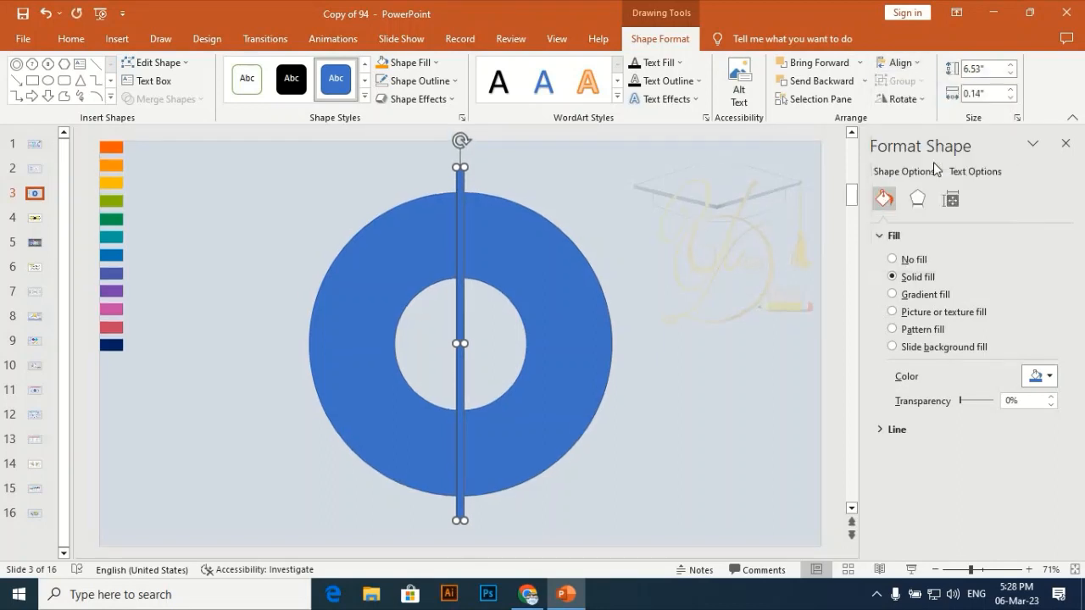
Duplicate the bar, centre the copy horizontally and vertically on the slide, and rotate it 30° clockwise.
{"action": "key", "text": "ctrl+d"}
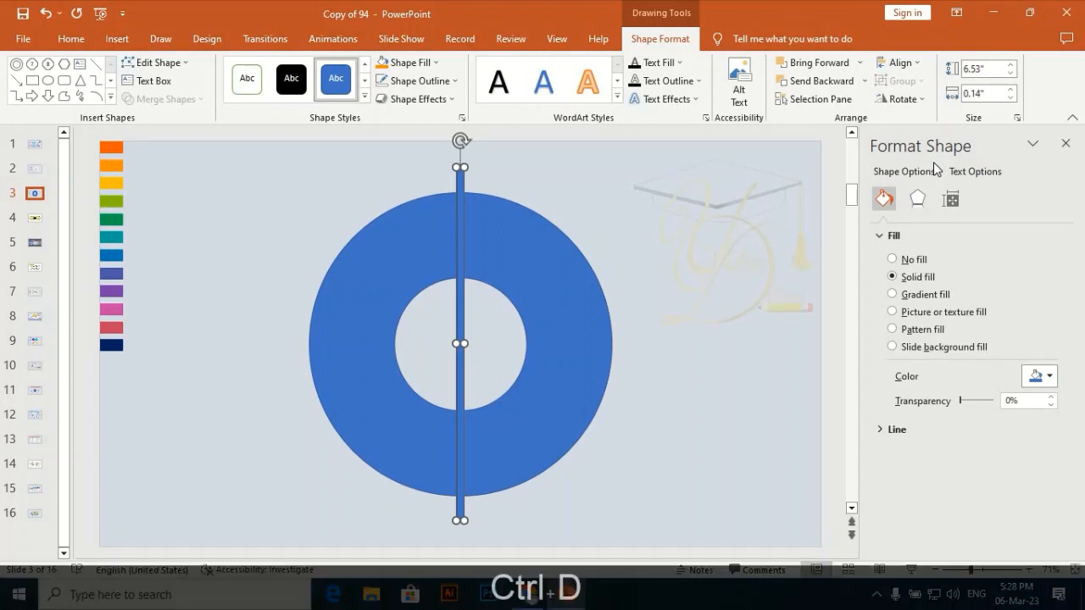
{"action": "left_click", "coordinate": [900, 63]}
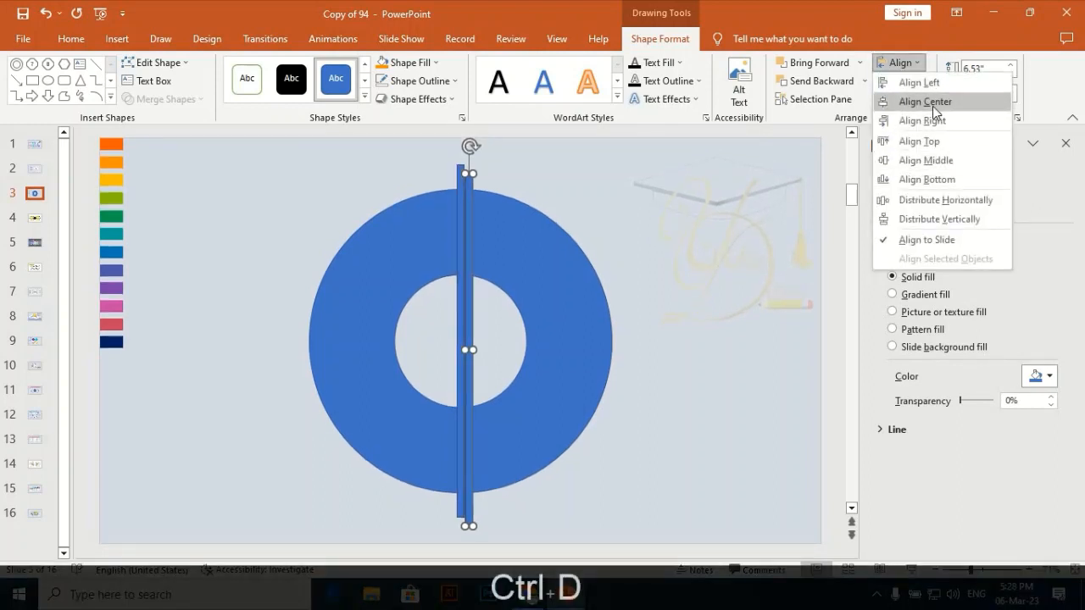
{"action": "left_click", "coordinate": [925, 101]}
{"action": "left_click", "coordinate": [900, 63]}
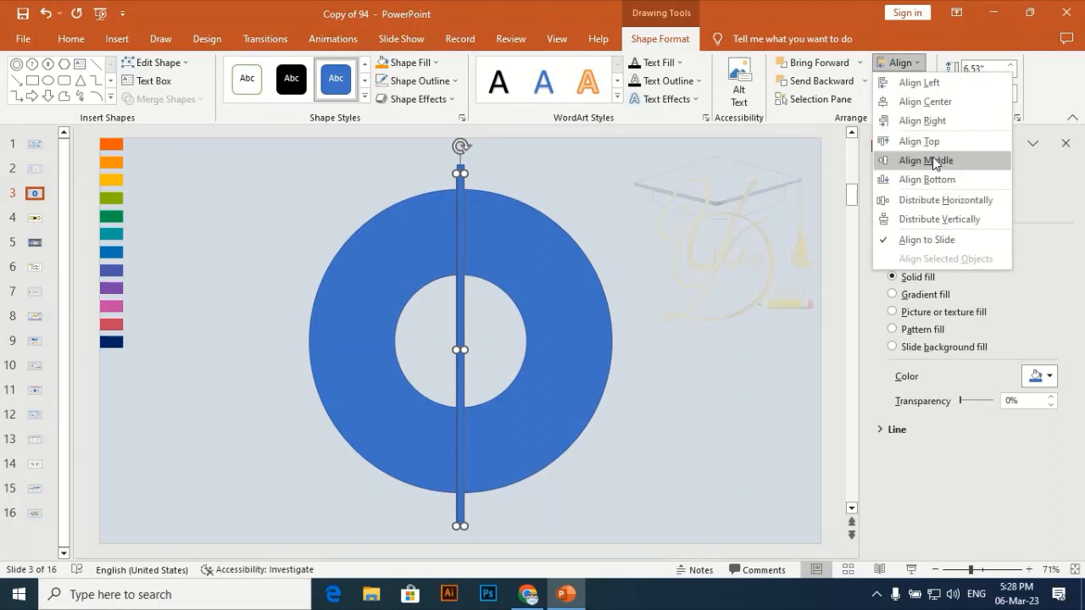
{"action": "left_click", "coordinate": [932, 159]}
{"action": "key", "text": "alt+Right"}
{"action": "key", "text": "alt+Right"}
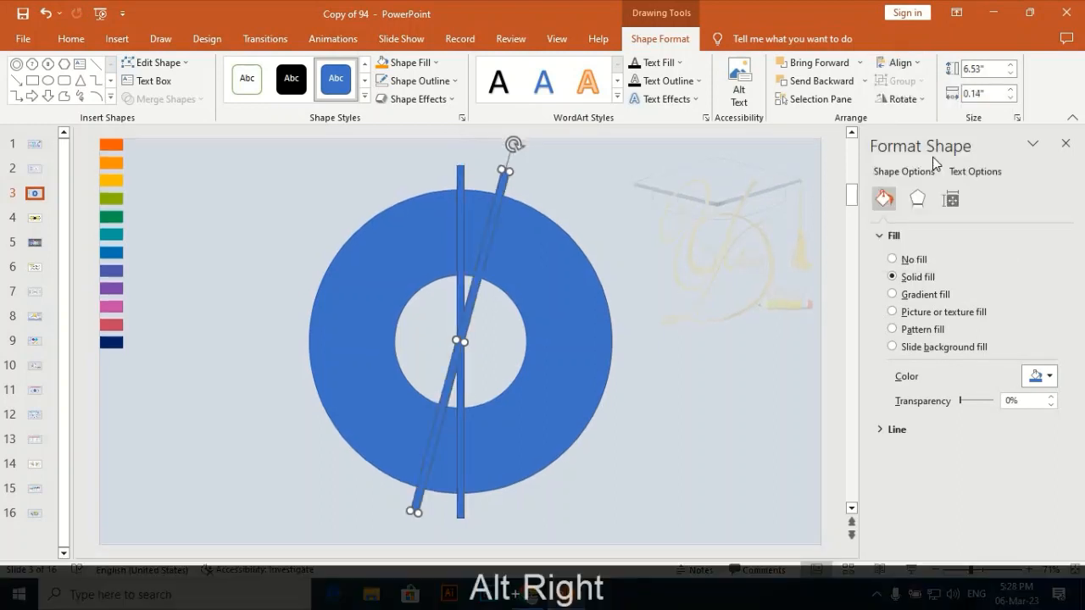
Add four more copies of the rotated bar, each turned a further 30° clockwise, to complete the evenly spaced spokes.
{"action": "key", "text": "ctrl+d"}
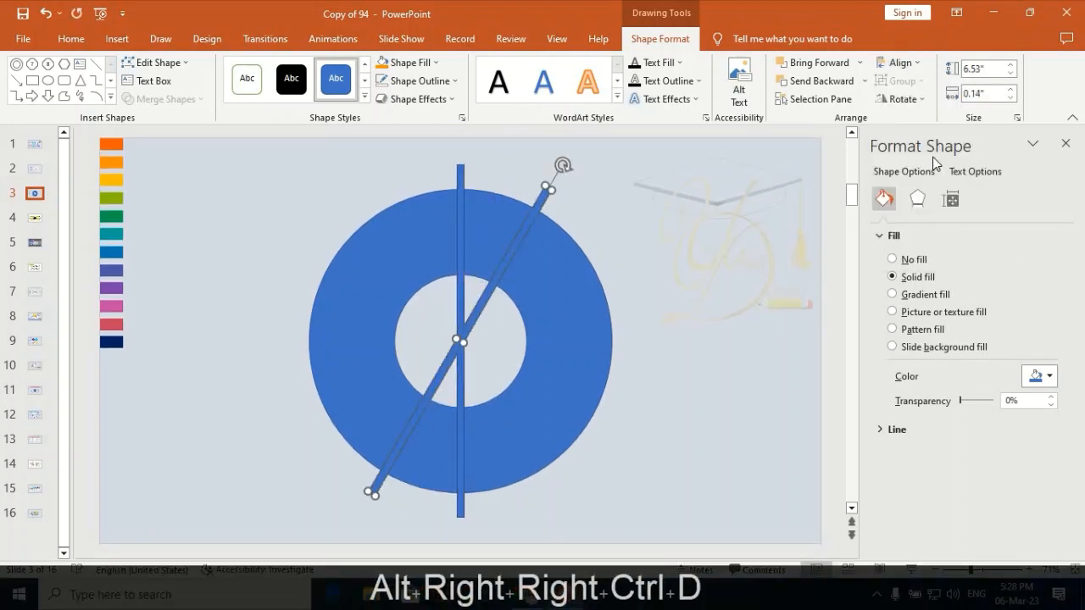
{"action": "key", "text": "alt+Right"}
{"action": "key", "text": "alt+Right"}
{"action": "key", "text": "ctrl+d"}
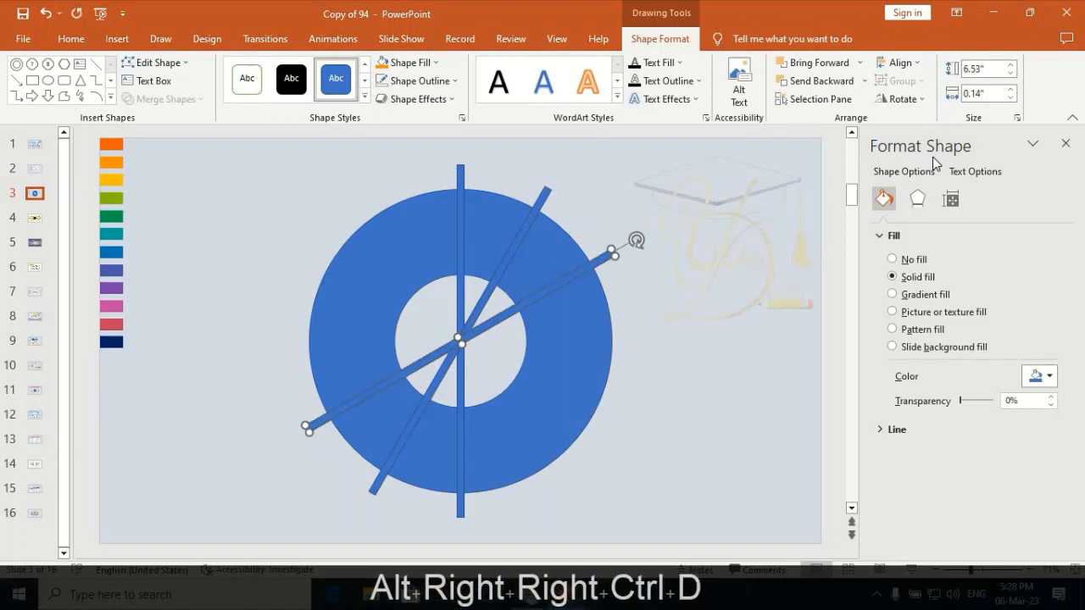
{"action": "key", "text": "alt+Right"}
{"action": "key", "text": "alt+Right"}
{"action": "key", "text": "ctrl+d"}
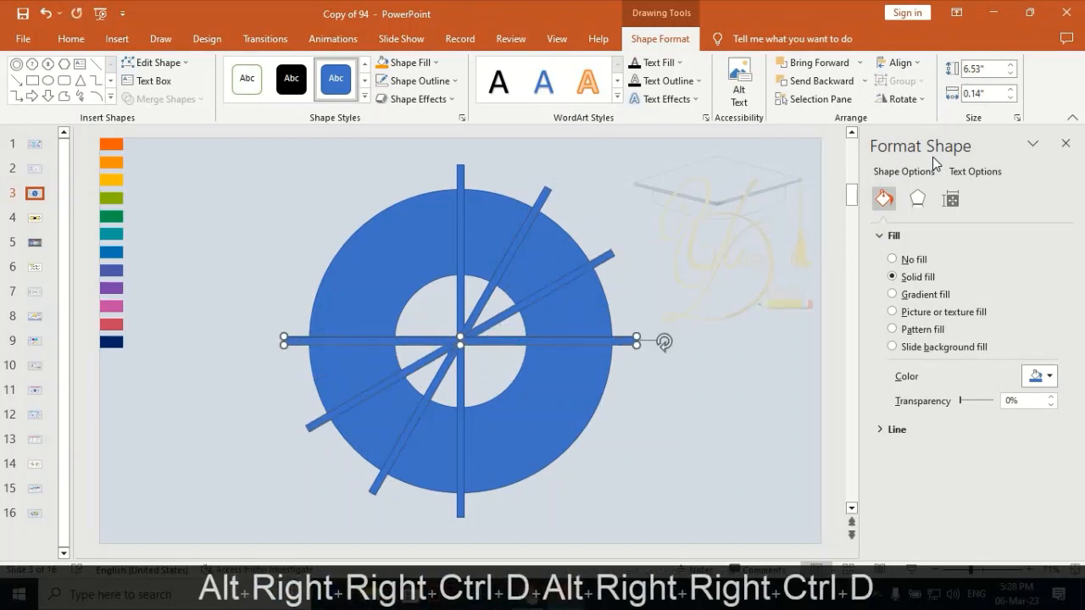
{"action": "key", "text": "alt+Right"}
{"action": "key", "text": "alt+Right"}
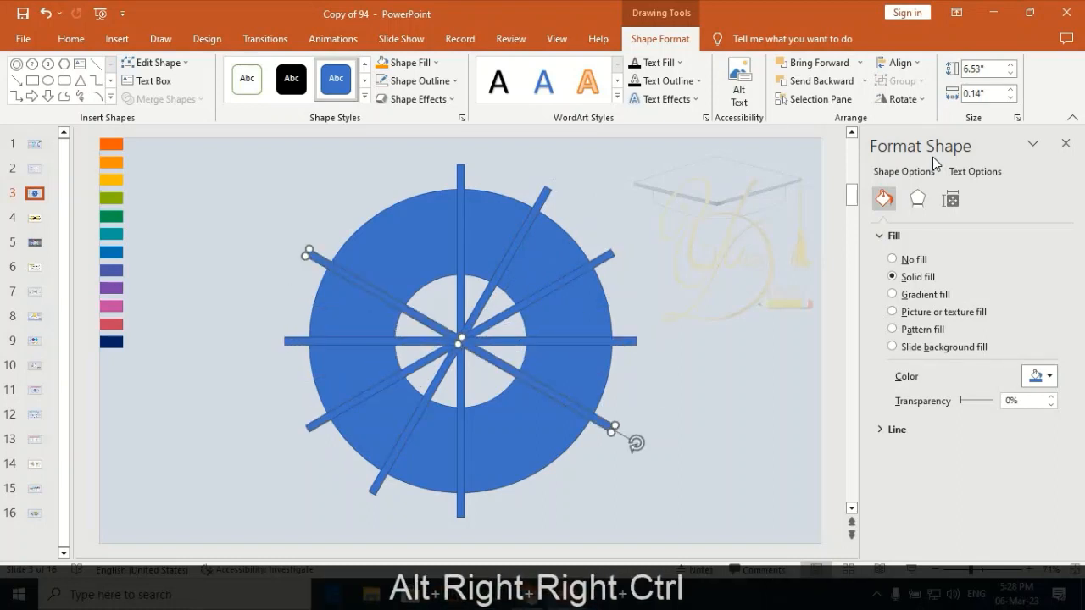
{"action": "key", "text": "ctrl+d"}
{"action": "key", "text": "alt+Right"}
{"action": "key", "text": "alt+Right"}
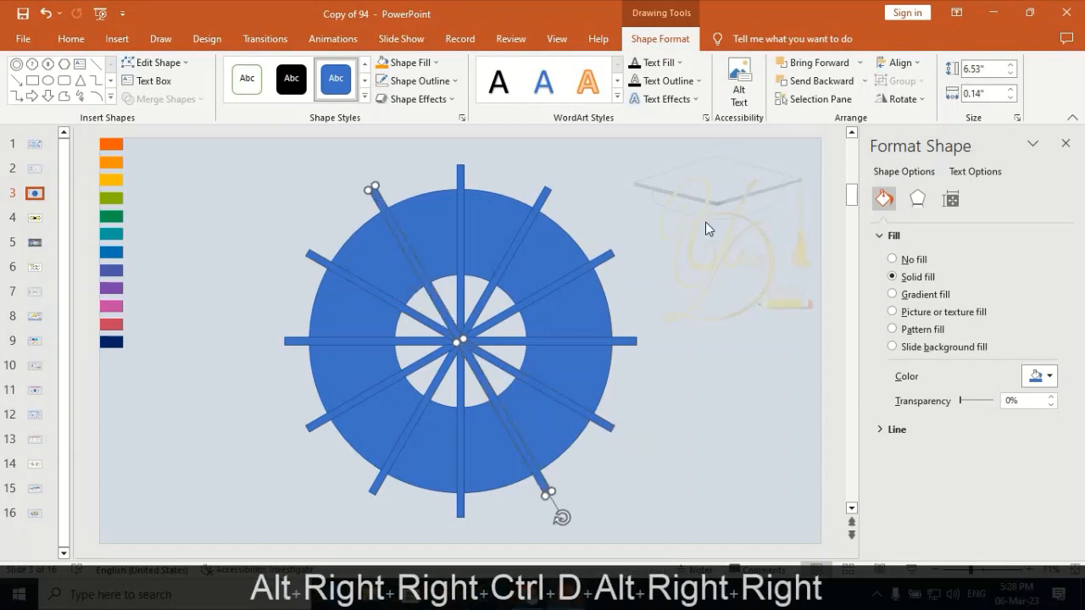
Select the ring with all six bars and merge them using Fragment.
{"action": "left_click_drag", "start_coordinate": [726, 133], "coordinate": [174, 608]}
{"action": "left_click", "coordinate": [184, 98]}
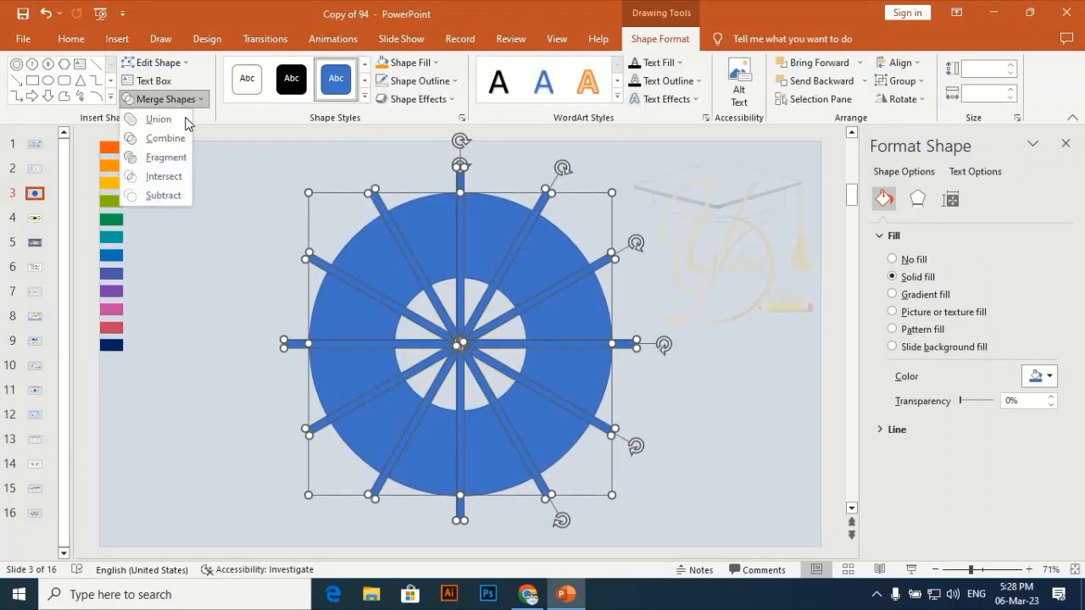
{"action": "left_click", "coordinate": [167, 157]}
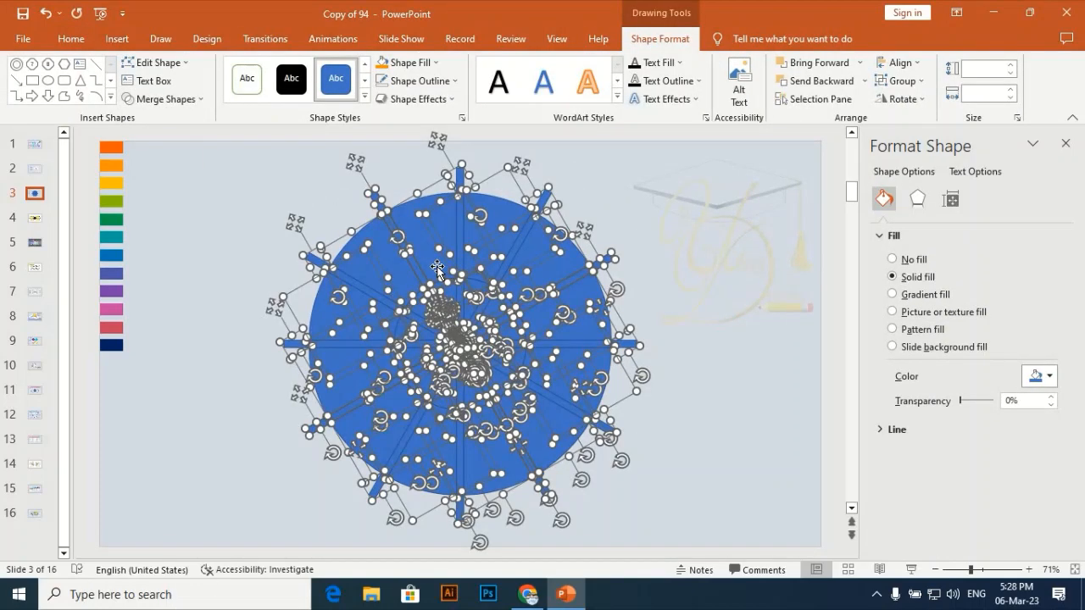
Exclude the twelve ring segments from the selection and delete all the leftover bar and centre fragments.
{"action": "key", "text": "shift"}
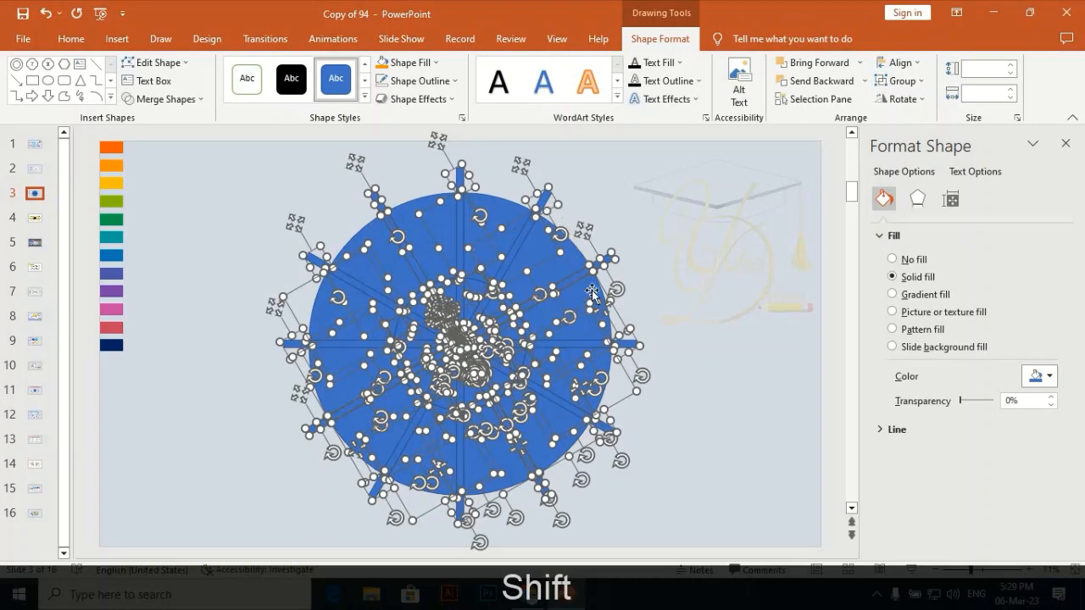
{"action": "left_click", "coordinate": [600, 376], "text": "shift"}
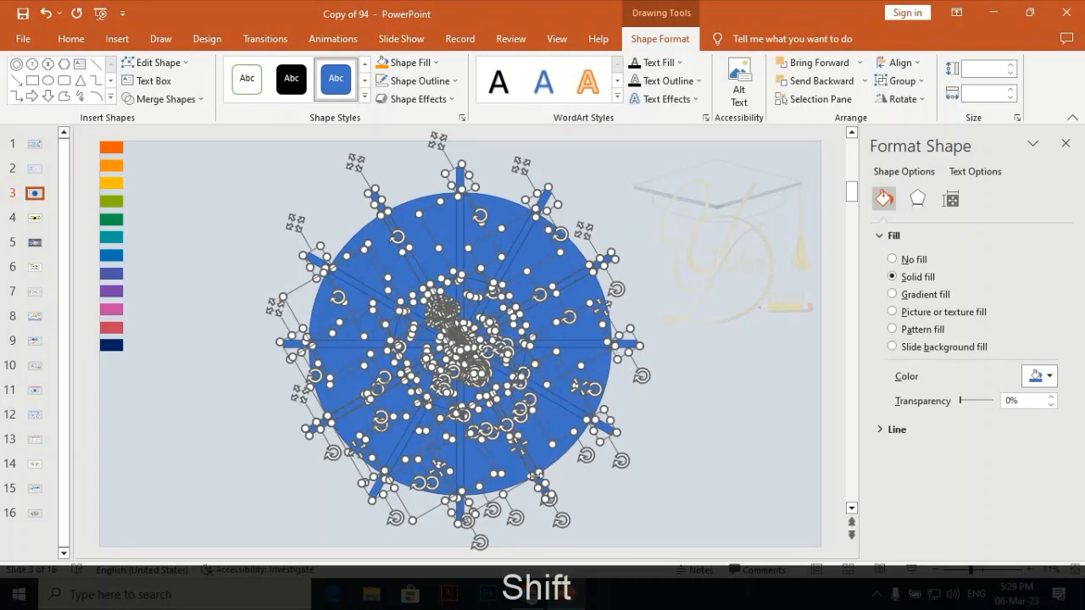
{"action": "left_click", "coordinate": [515, 481], "text": "shift"}
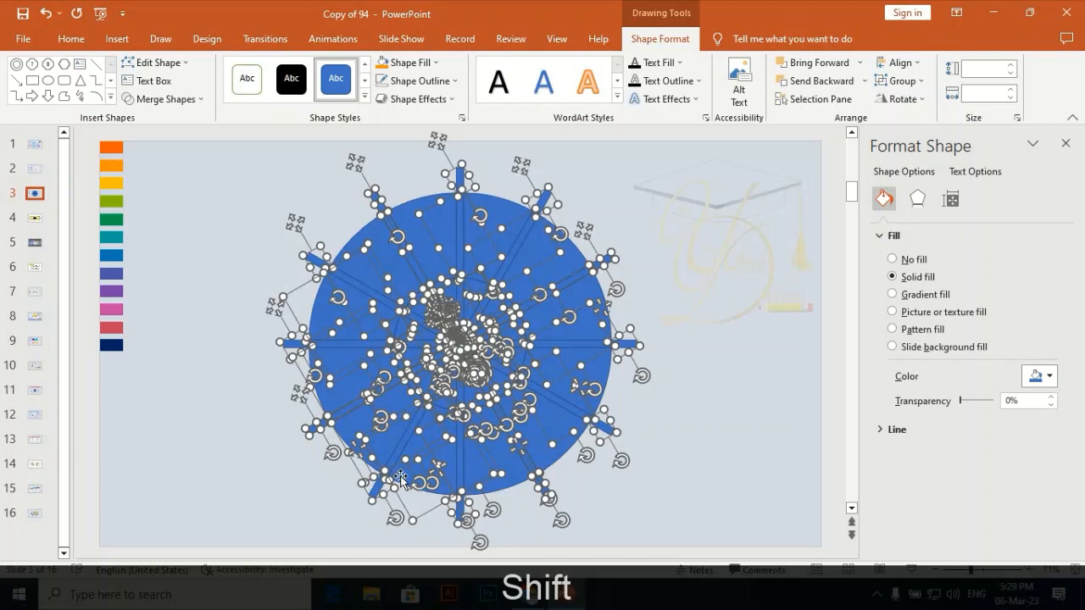
{"action": "left_click", "coordinate": [404, 477], "text": "shift"}
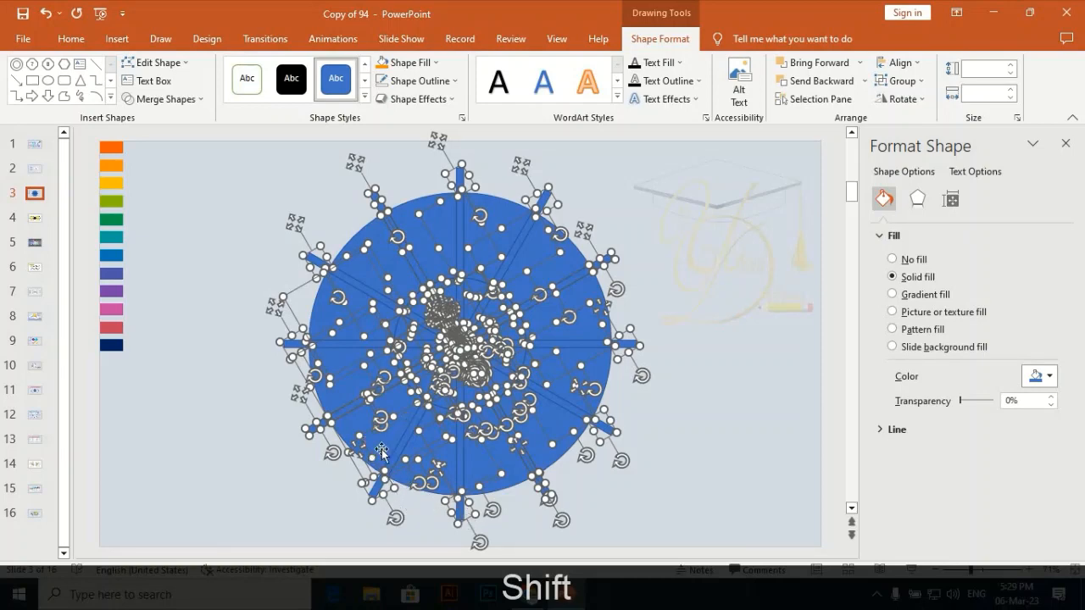
{"action": "left_click", "coordinate": [383, 443], "text": "shift"}
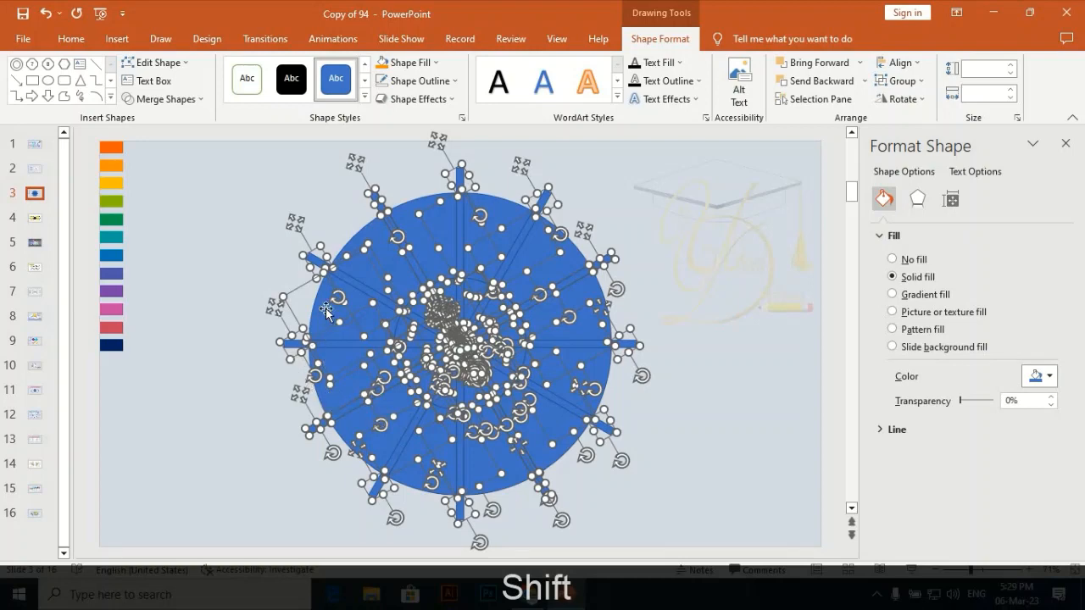
{"action": "left_click", "coordinate": [323, 307], "text": "shift"}
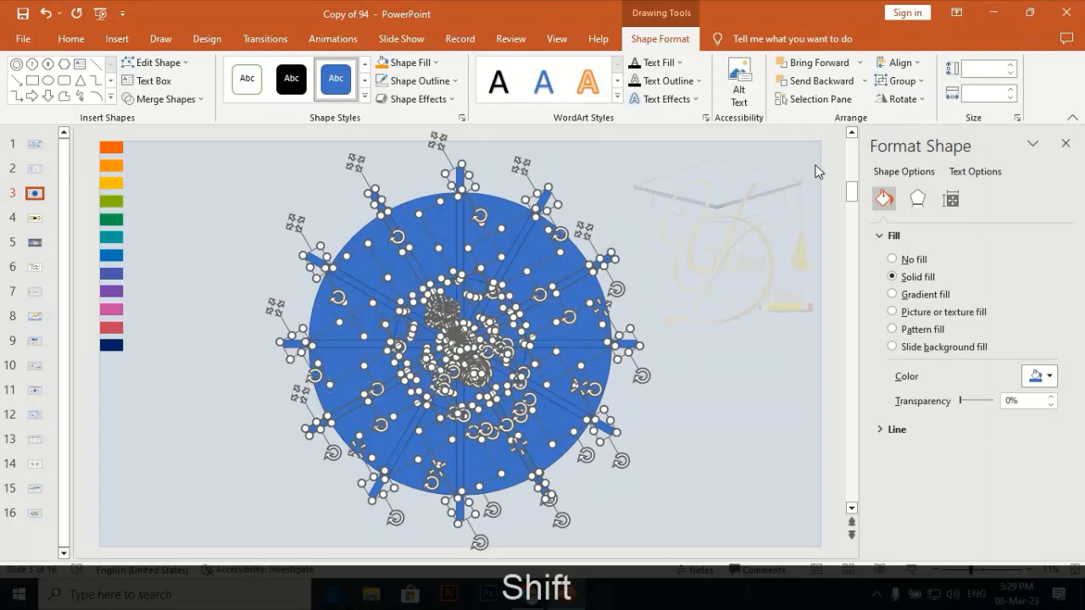
{"action": "key", "text": "Delete"}
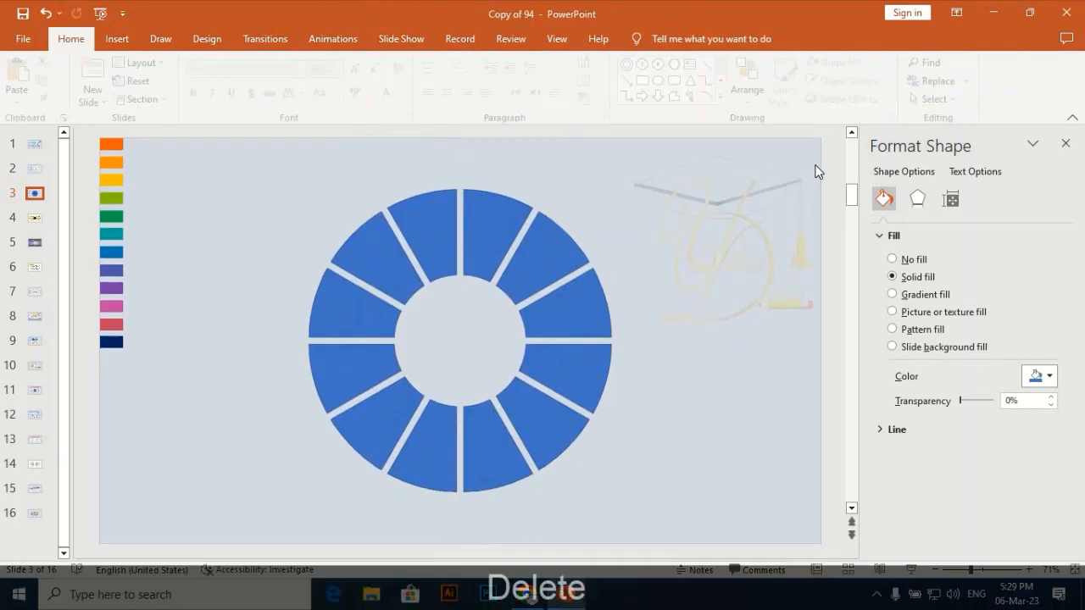
Group the six segments that form the lower half of the ring.
{"action": "left_click", "coordinate": [373, 367]}
{"action": "left_click", "coordinate": [382, 434], "text": "shift"}
{"action": "left_click", "coordinate": [429, 452], "text": "shift"}
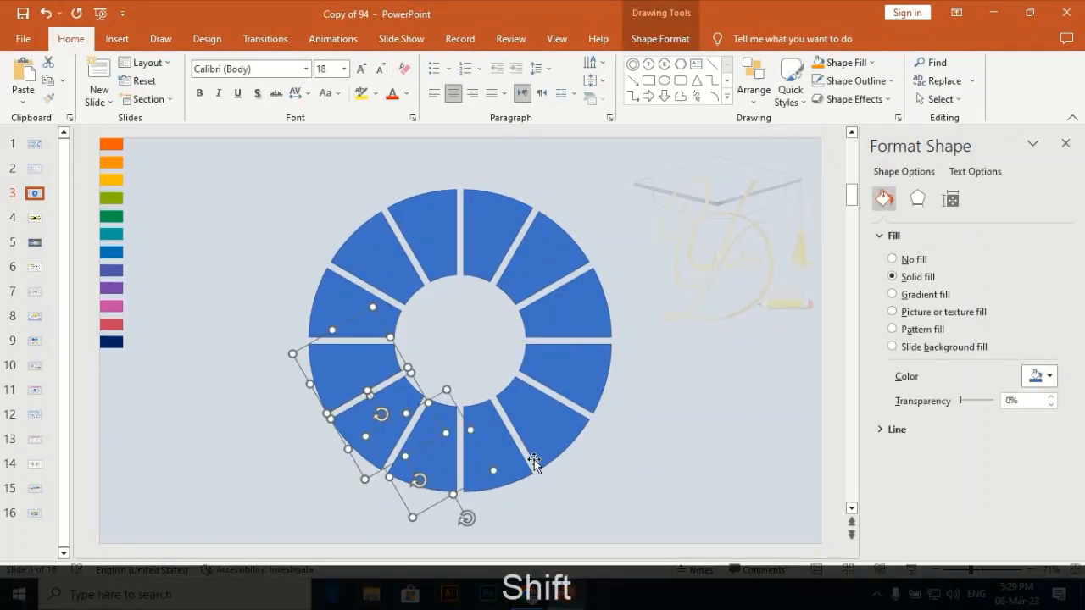
{"action": "left_click", "coordinate": [491, 467], "text": "shift"}
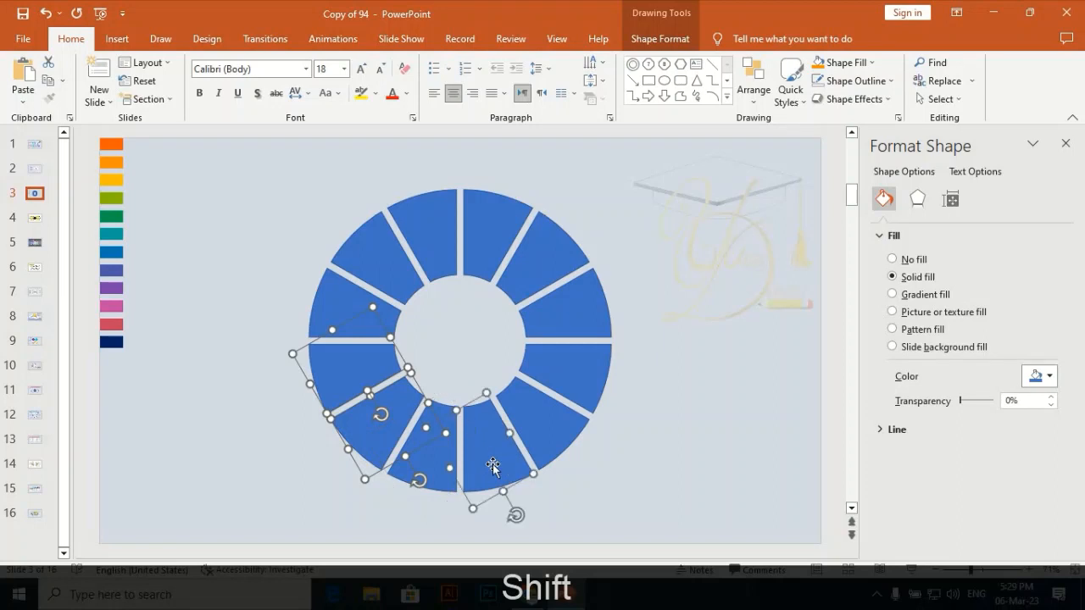
{"action": "left_click", "coordinate": [445, 481], "text": "shift"}
{"action": "left_click", "coordinate": [547, 441], "text": "shift"}
{"action": "left_click", "coordinate": [598, 360], "text": "shift"}
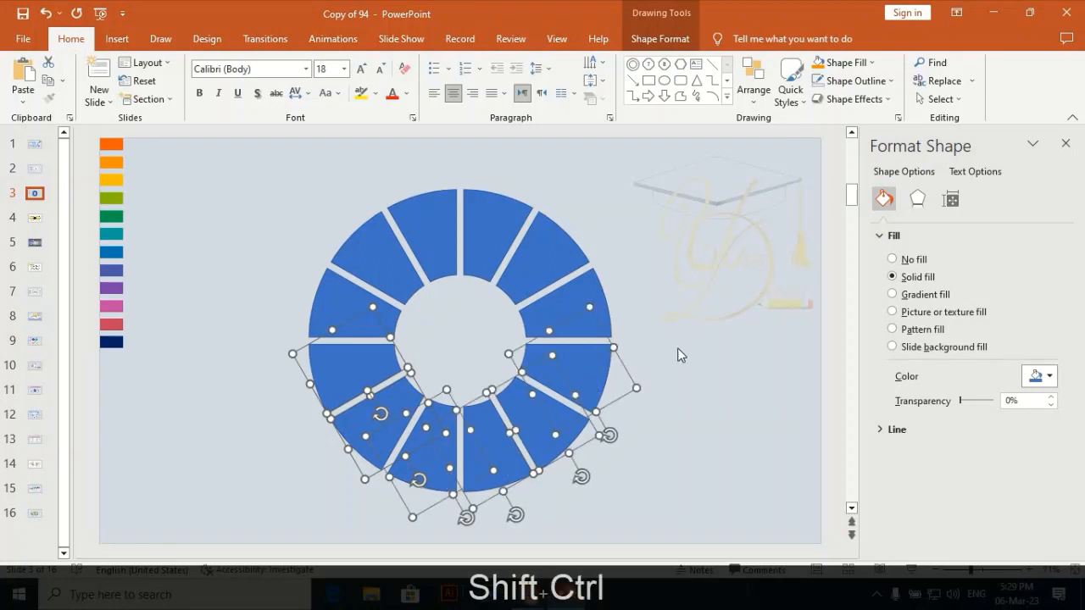
{"action": "key", "text": "ctrl+shift+g"}
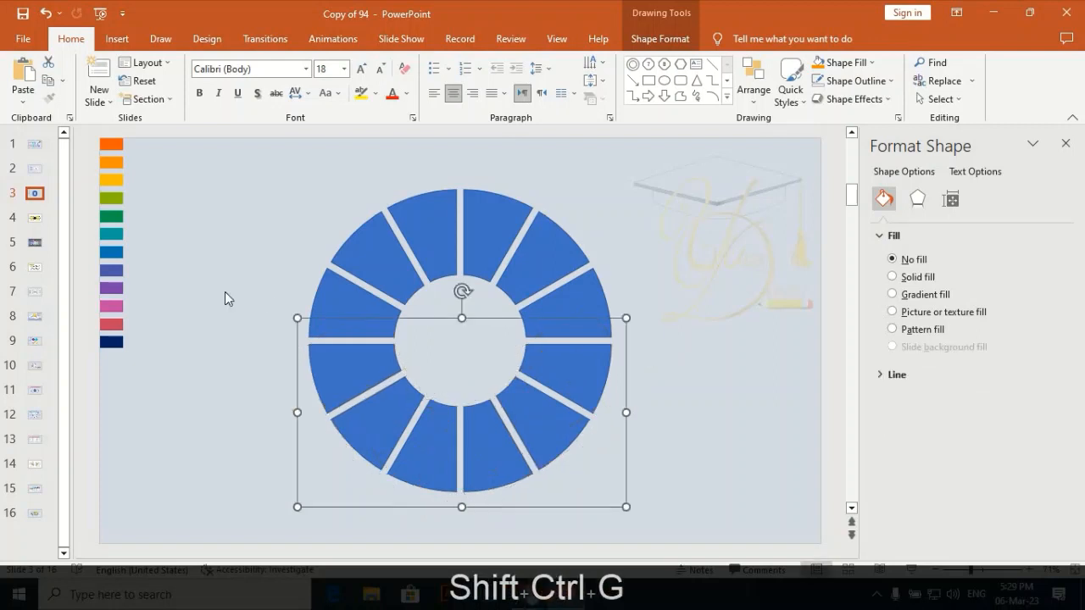
Group the six segments that form the upper half of the ring.
{"action": "left_click", "coordinate": [341, 303]}
{"action": "left_click", "coordinate": [384, 248], "text": "shift"}
{"action": "left_click", "coordinate": [422, 221], "text": "shift"}
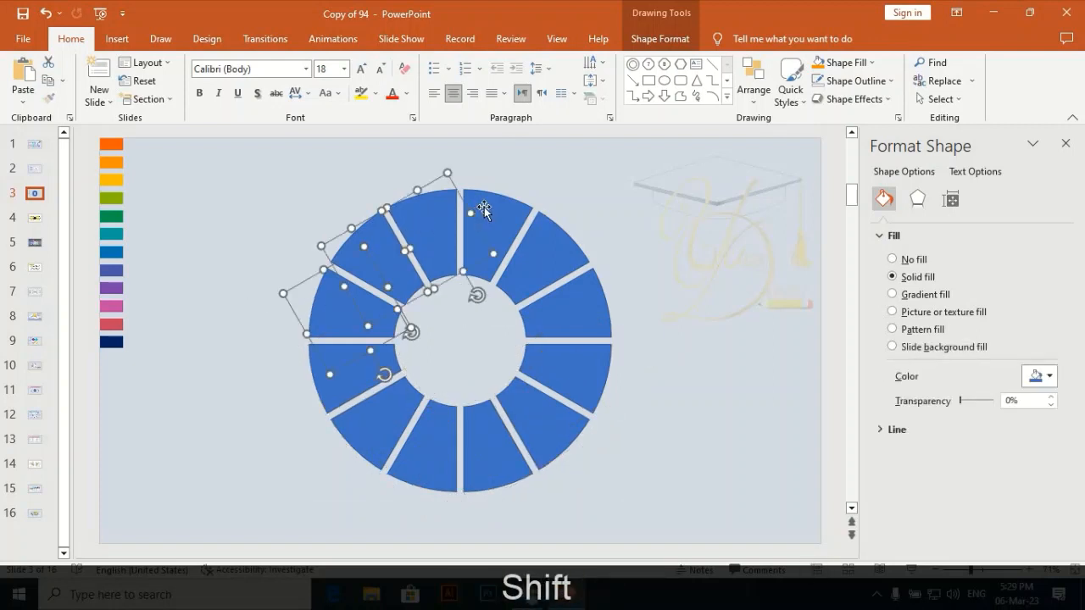
{"action": "left_click", "coordinate": [480, 210], "text": "shift"}
{"action": "left_click", "coordinate": [564, 243], "text": "shift"}
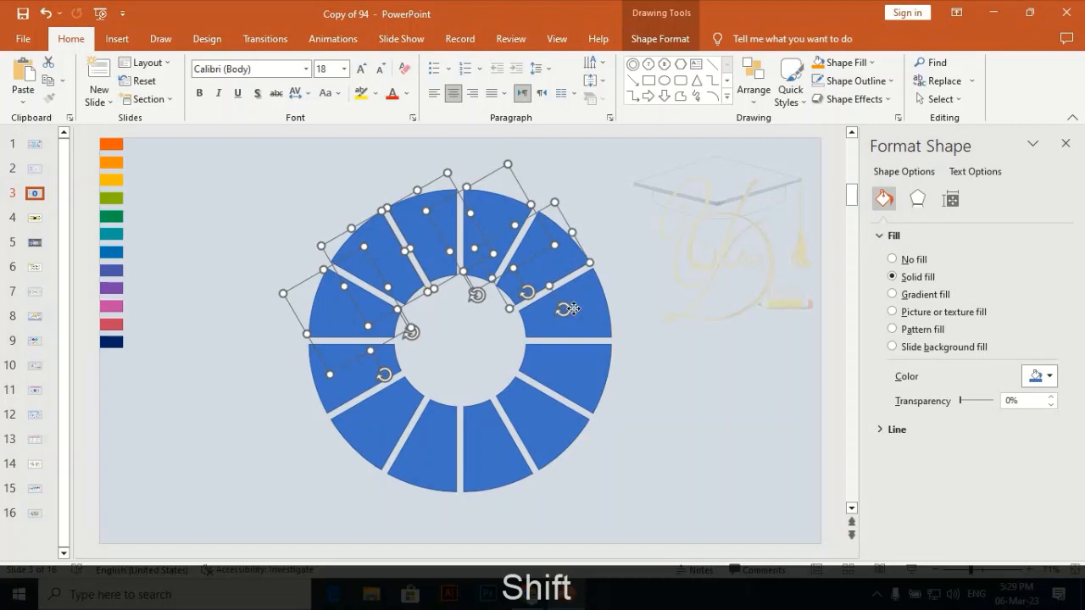
{"action": "left_click", "coordinate": [575, 311], "text": "shift"}
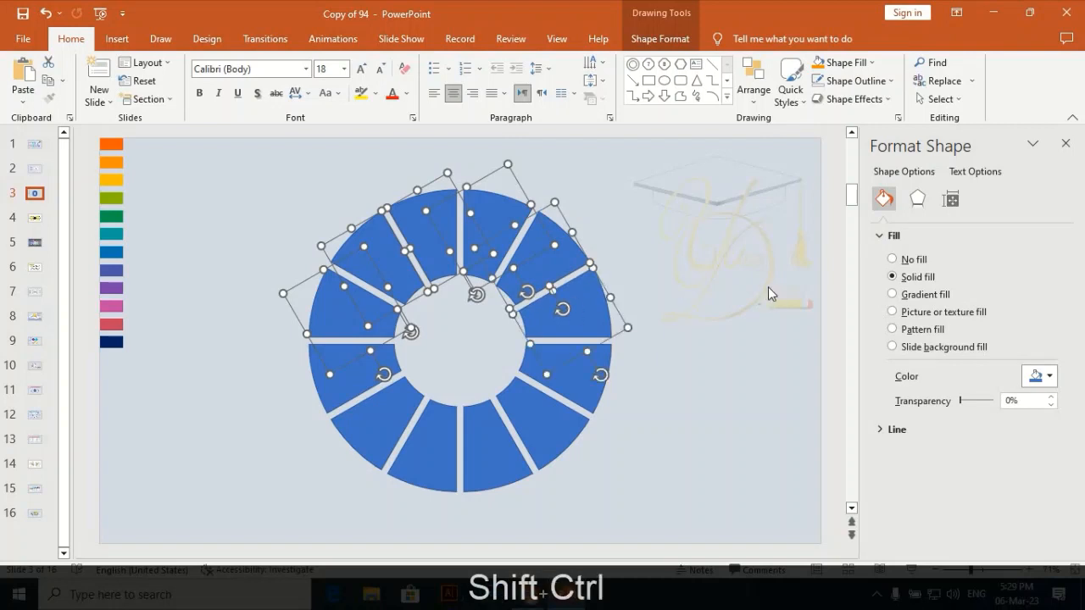
{"action": "key", "text": "ctrl+shift+g"}
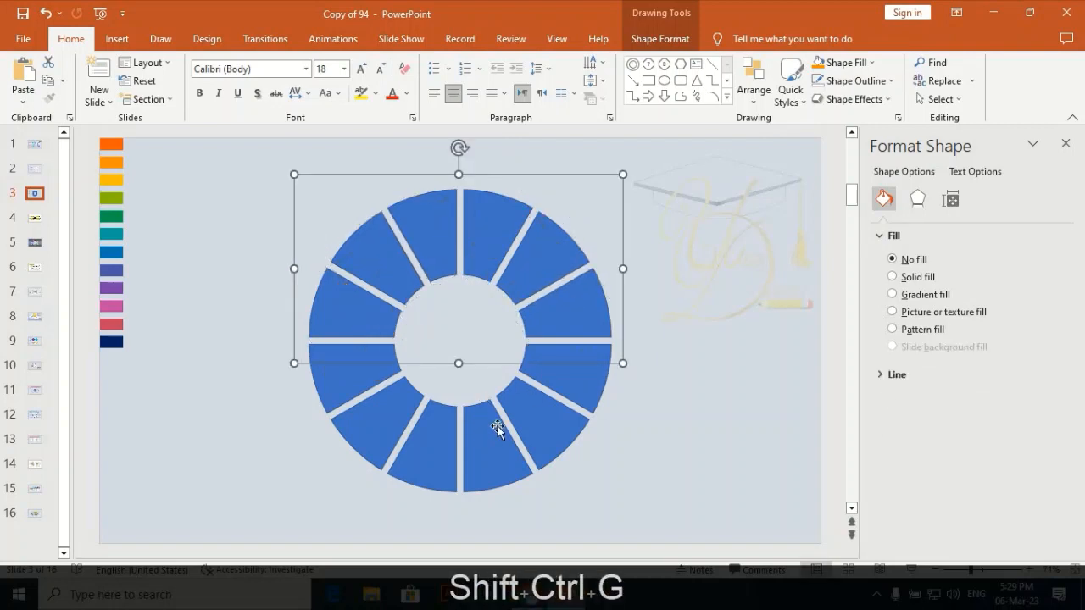
Rotate the upper and lower half-ring groups 15° counterclockwise each.
{"action": "key", "text": "alt+Left"}
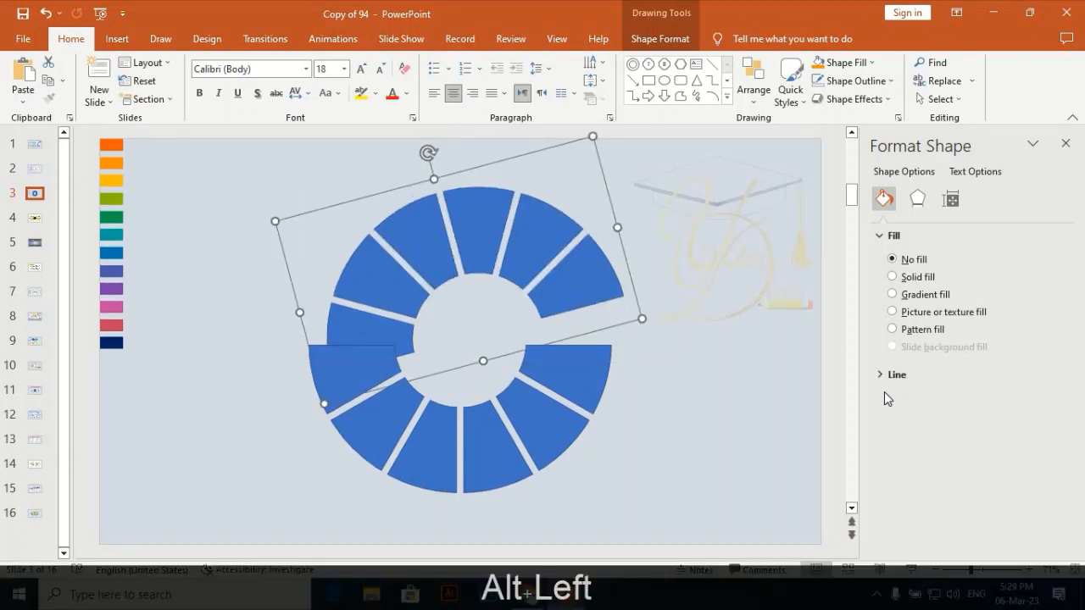
{"action": "left_click", "coordinate": [573, 421]}
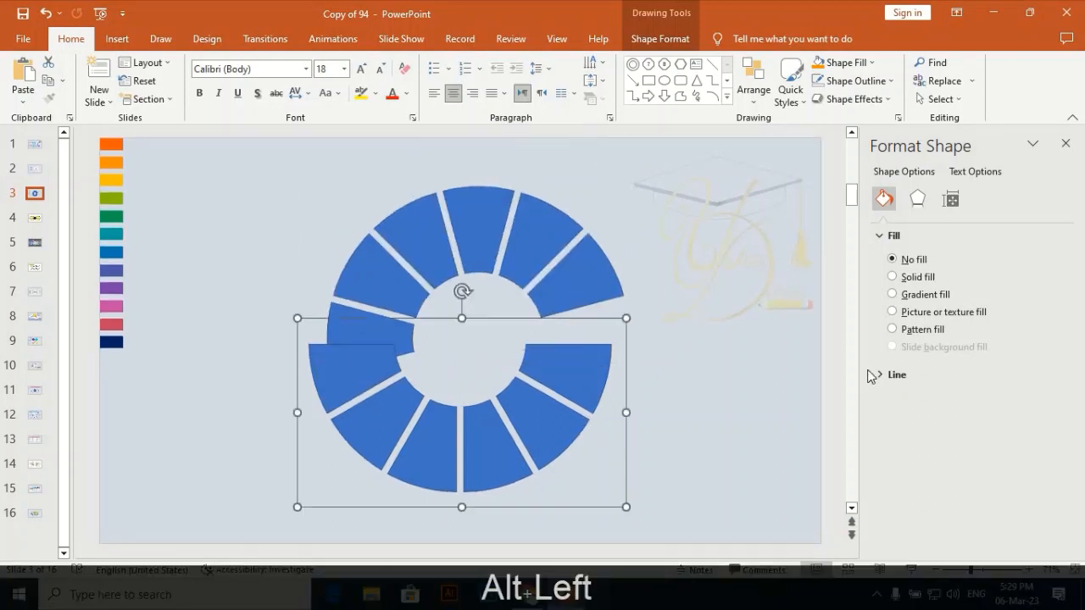
{"action": "key", "text": "alt+Left"}
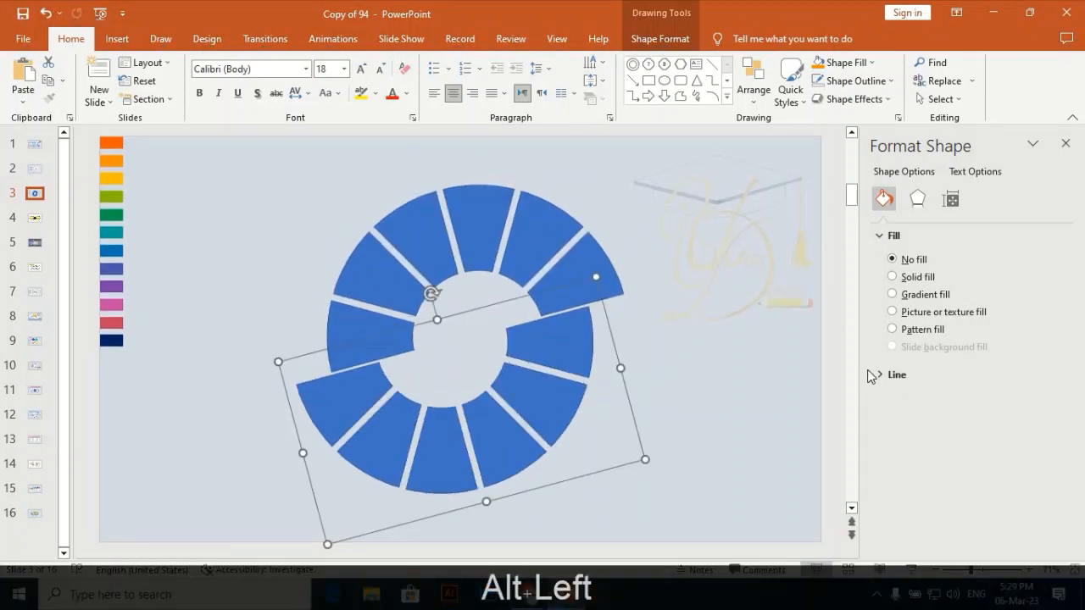
Move the two half-ring groups apart and align the lower one with the right end of the upper arch to form a continuous S-curve.
{"action": "left_click_drag", "start_coordinate": [464, 450], "coordinate": [653, 453]}
{"action": "left_click", "coordinate": [374, 283]}
{"action": "left_click_drag", "start_coordinate": [374, 282], "coordinate": [303, 316]}
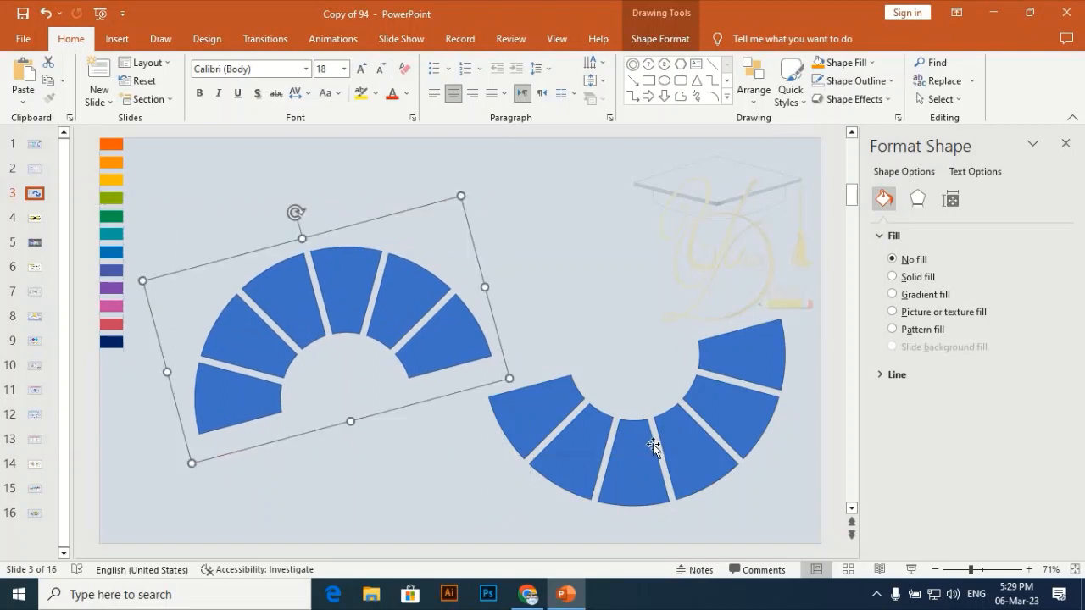
{"action": "left_click_drag", "start_coordinate": [654, 448], "coordinate": [575, 433]}
{"action": "key", "text": "alt"}
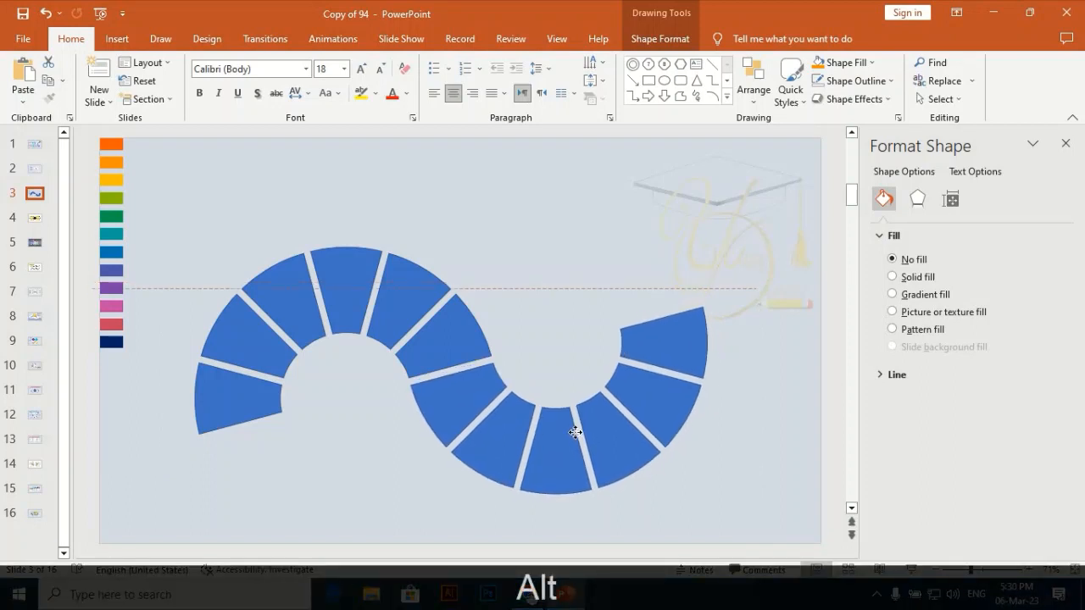
{"action": "left_click_drag", "start_coordinate": [576, 432], "coordinate": [576, 435]}
{"action": "left_click", "coordinate": [555, 248]}
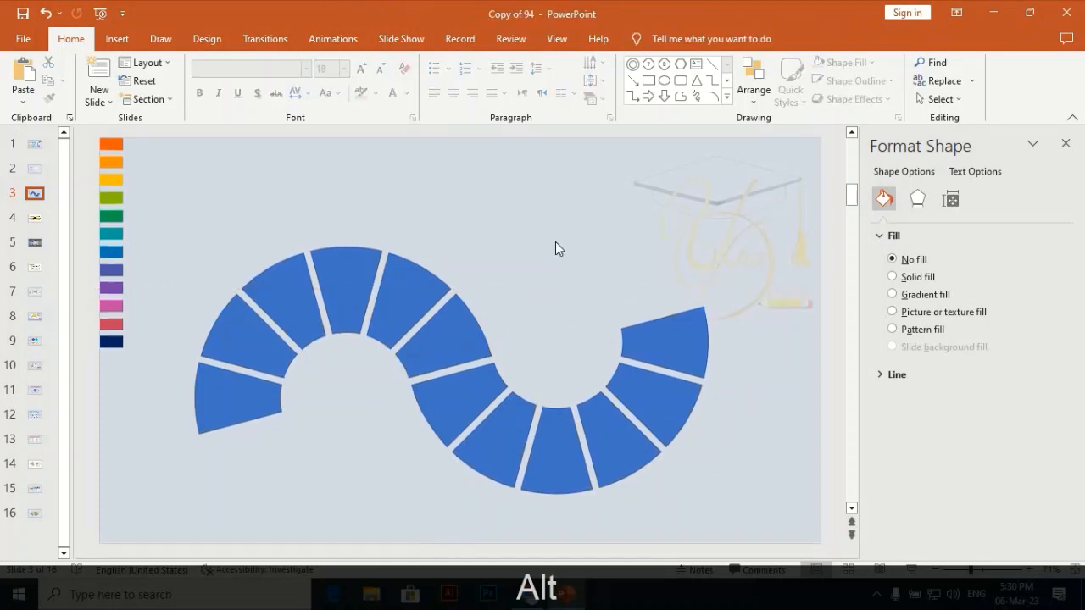
Remove the outline from both half-ring groups.
{"action": "left_click", "coordinate": [315, 329]}
{"action": "right_click", "coordinate": [315, 329]}
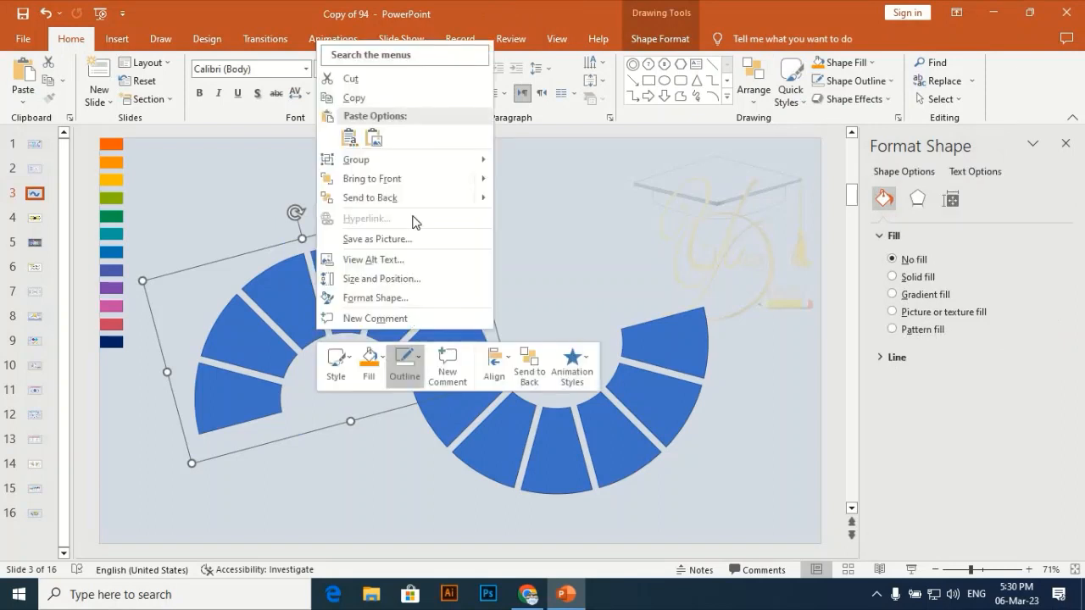
{"action": "left_click", "coordinate": [730, 224]}
{"action": "left_click", "coordinate": [623, 421], "text": "shift"}
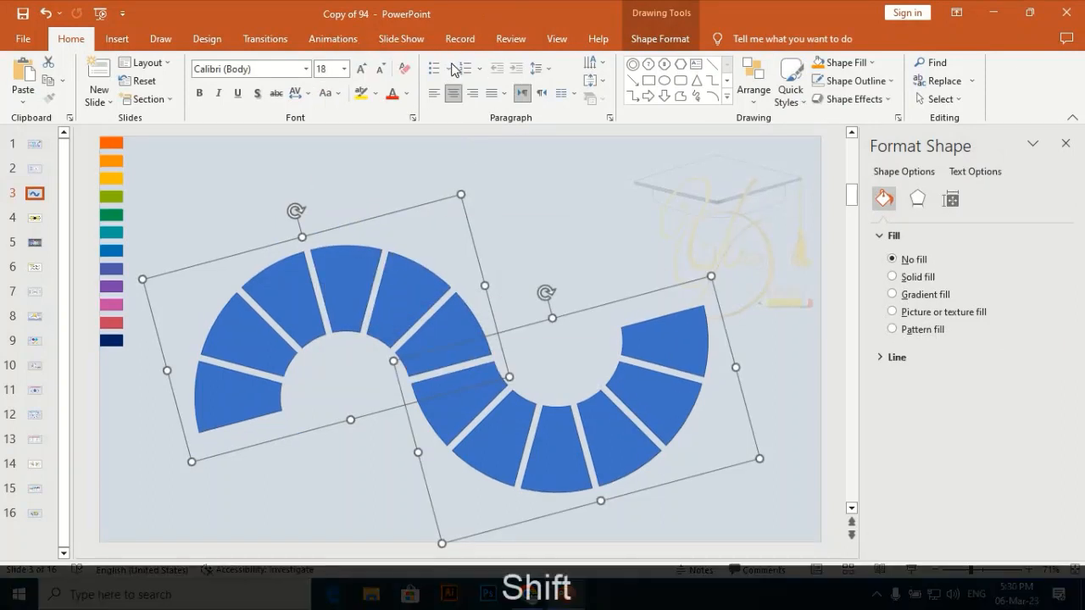
{"action": "left_click", "coordinate": [644, 39]}
{"action": "left_click", "coordinate": [449, 82]}
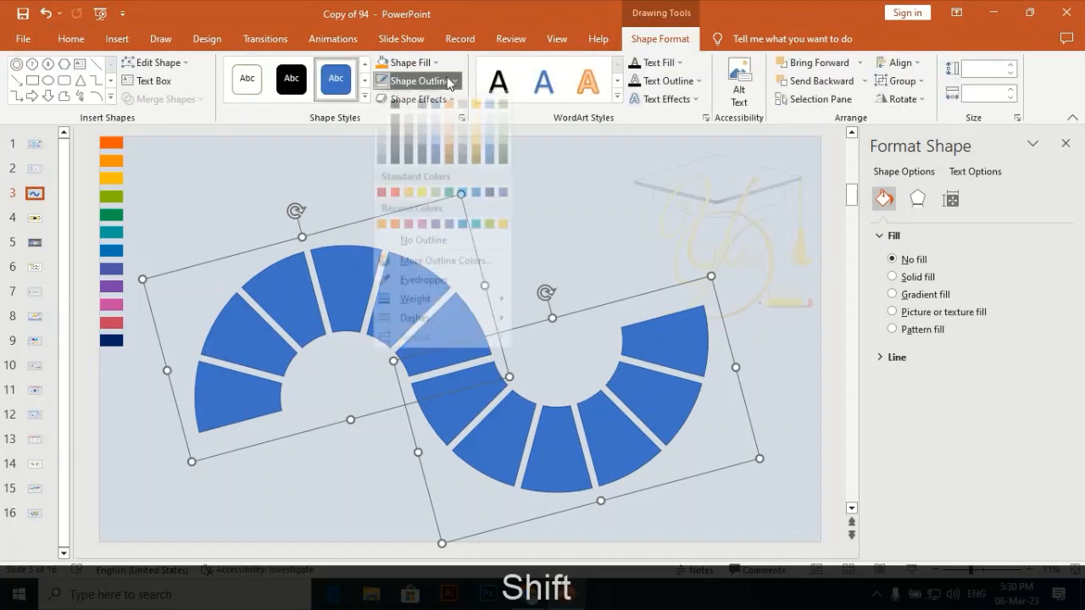
{"action": "left_click", "coordinate": [399, 250]}
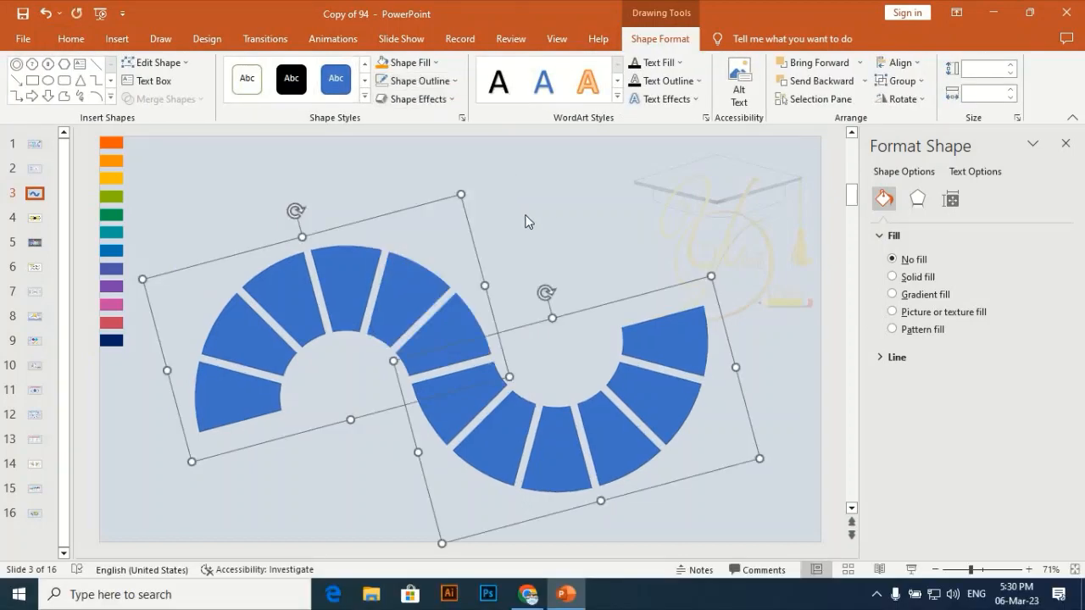
Ungroup both half-rings into individual segments.
{"action": "right_click", "coordinate": [357, 281]}
{"action": "mouse_move", "coordinate": [462, 394]}
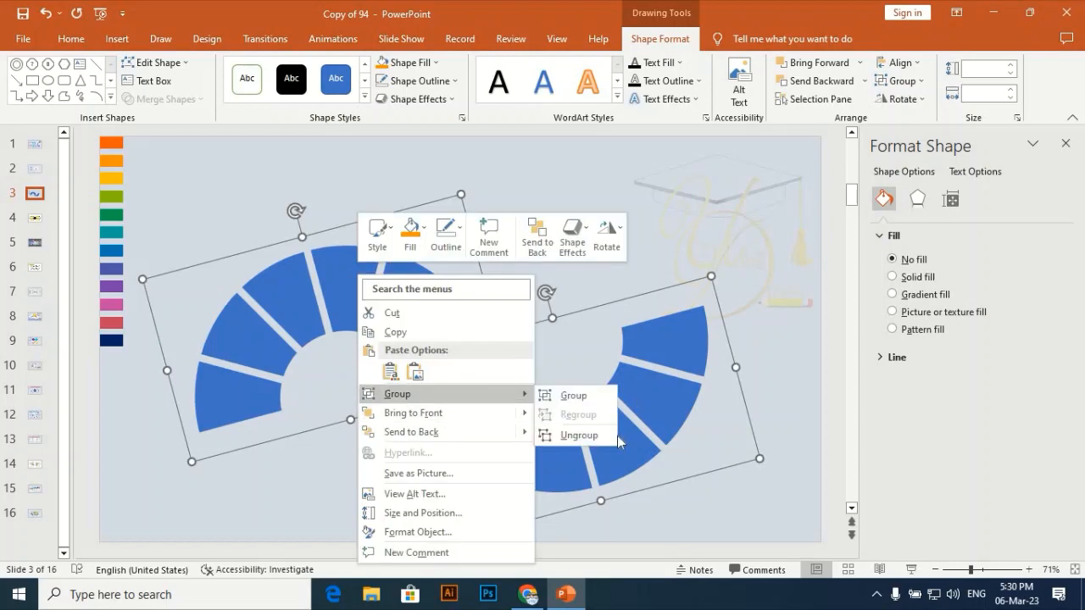
{"action": "left_click", "coordinate": [596, 435]}
{"action": "left_click", "coordinate": [529, 234]}
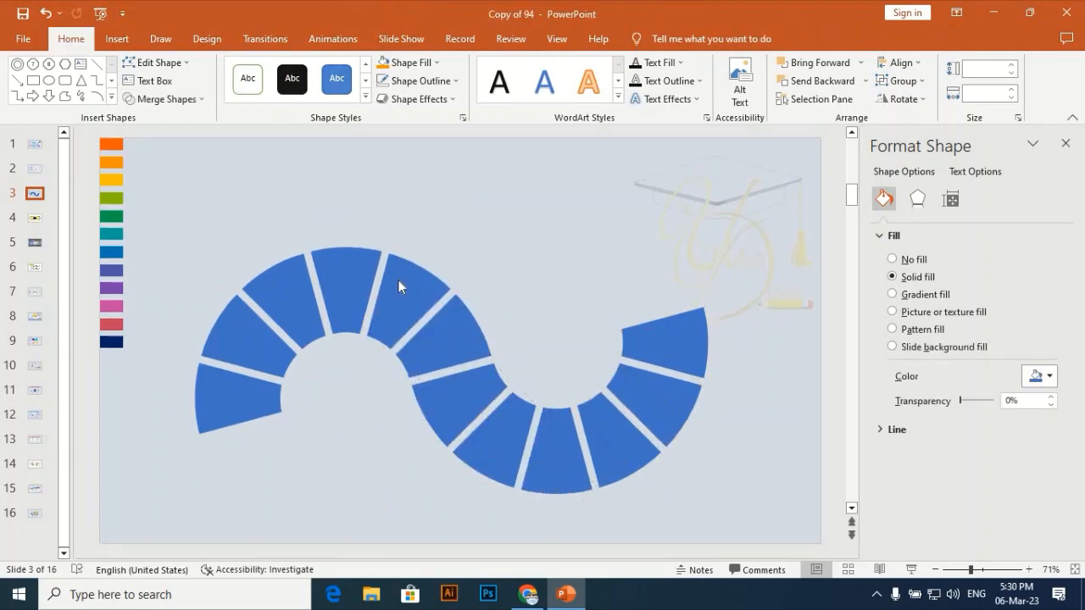
{"action": "left_click", "coordinate": [351, 279]}
{"action": "left_click", "coordinate": [267, 489]}
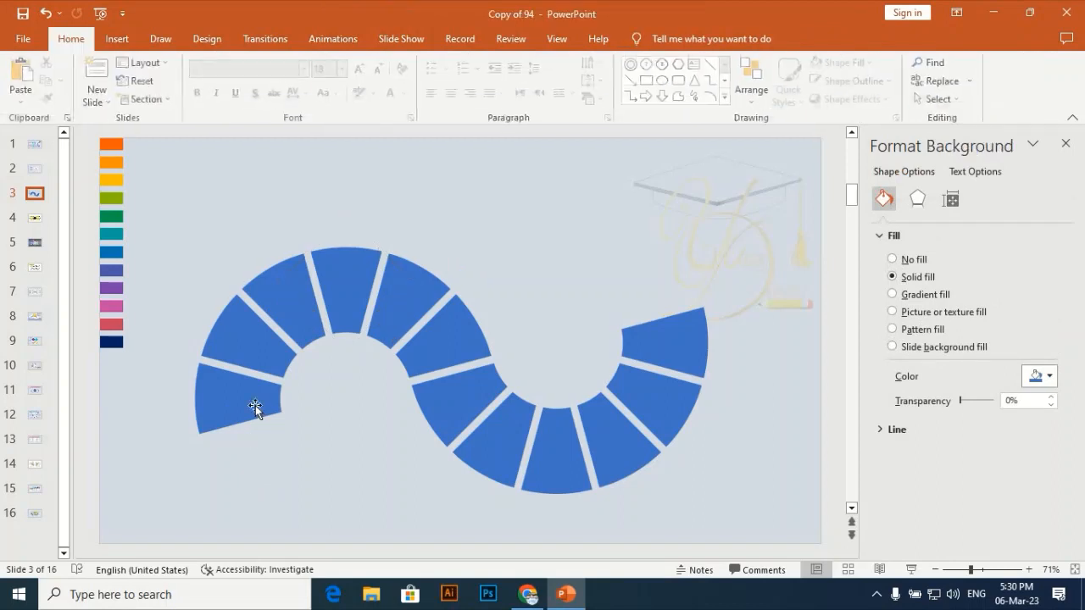
Apply a downward-offset outer shadow to all twelve segments with 70% transparency, 102% size and 6 pt blur.
{"action": "left_click", "coordinate": [255, 408], "text": "shift"}
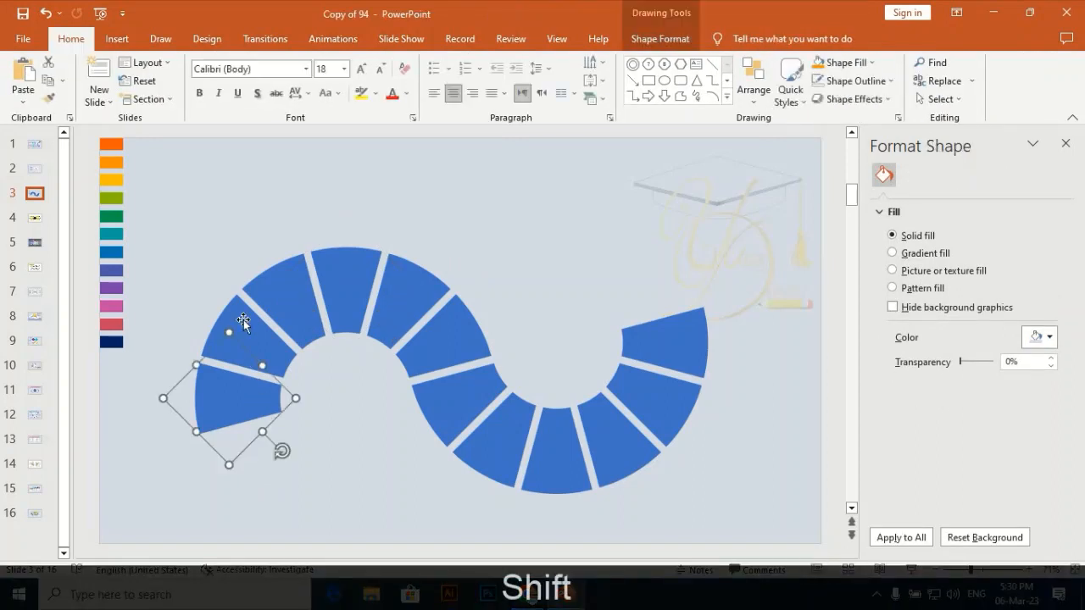
{"action": "left_click", "coordinate": [234, 322], "text": "shift"}
{"action": "left_click", "coordinate": [313, 292], "text": "shift"}
{"action": "left_click", "coordinate": [342, 271], "text": "shift"}
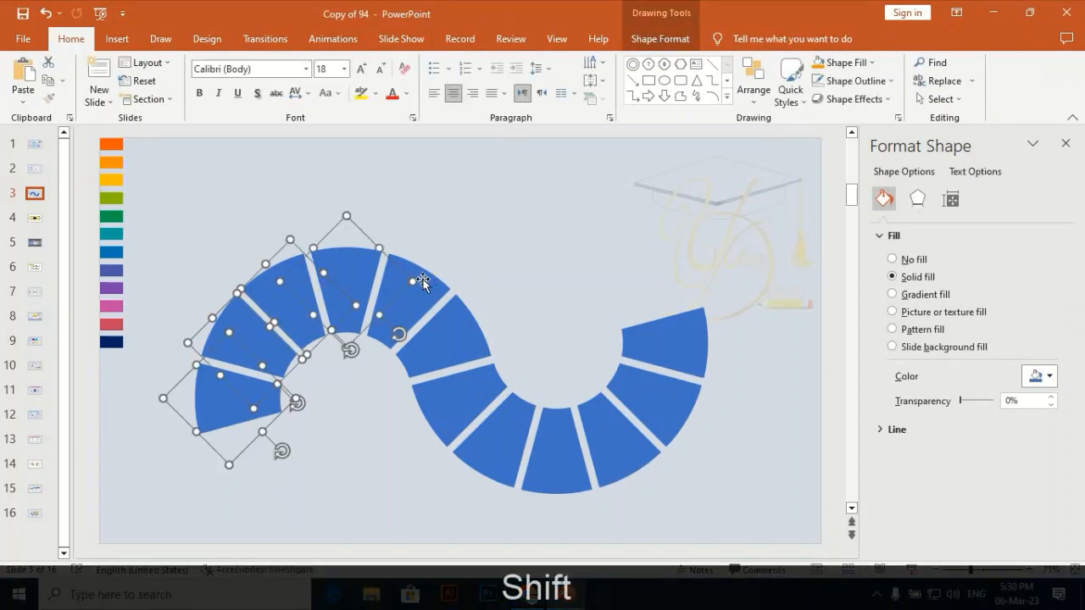
{"action": "left_click", "coordinate": [424, 284], "text": "shift"}
{"action": "left_click", "coordinate": [446, 342], "text": "shift"}
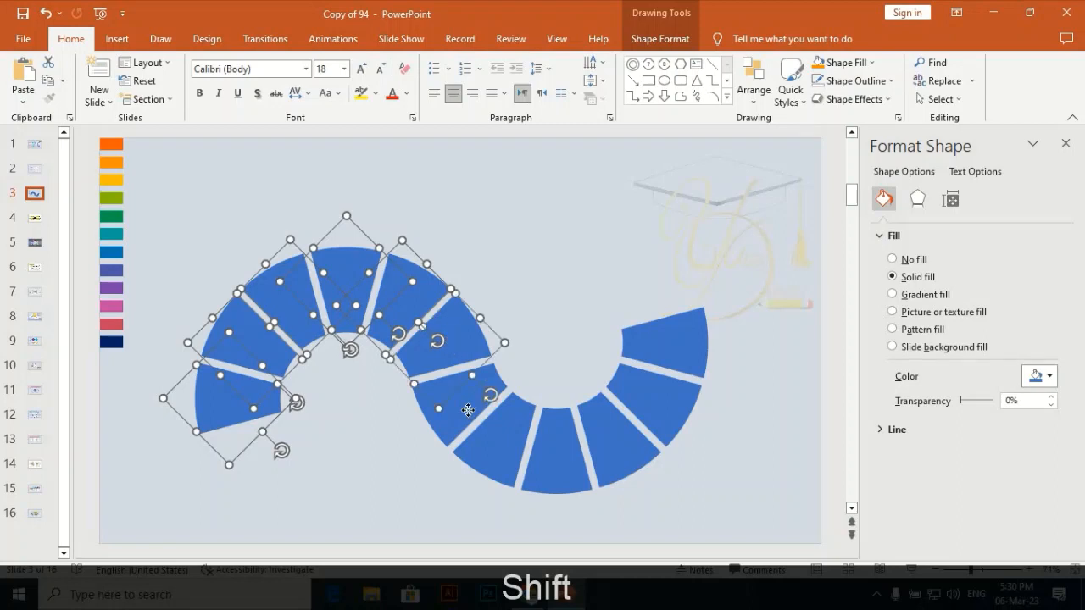
{"action": "left_click", "coordinate": [467, 413], "text": "shift"}
{"action": "left_click", "coordinate": [492, 454], "text": "shift"}
{"action": "left_click", "coordinate": [560, 465], "text": "shift"}
{"action": "left_click", "coordinate": [627, 460], "text": "shift"}
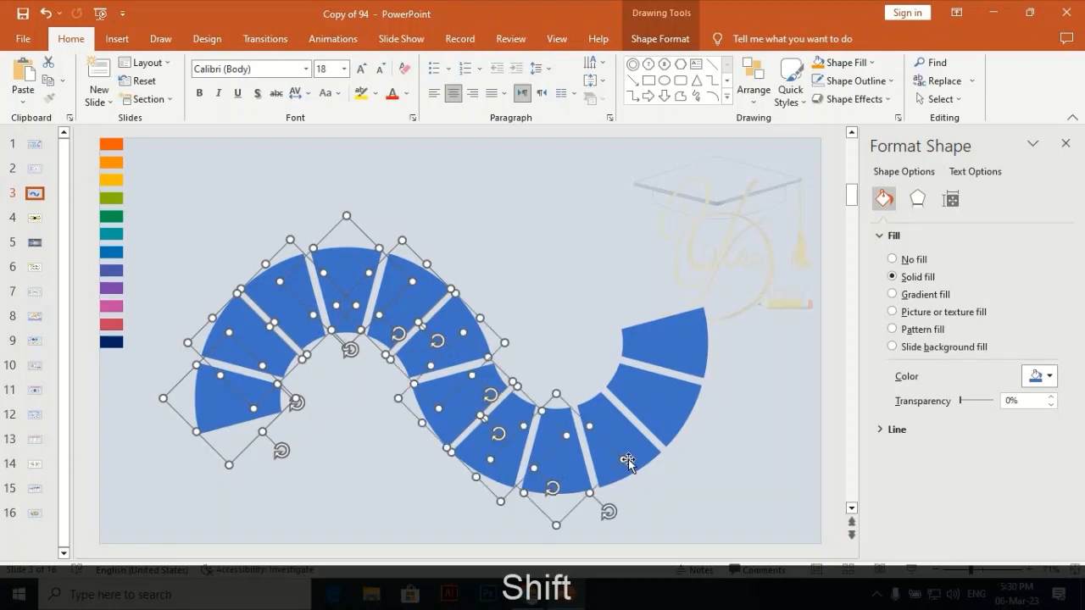
{"action": "left_click", "coordinate": [668, 434], "text": "shift"}
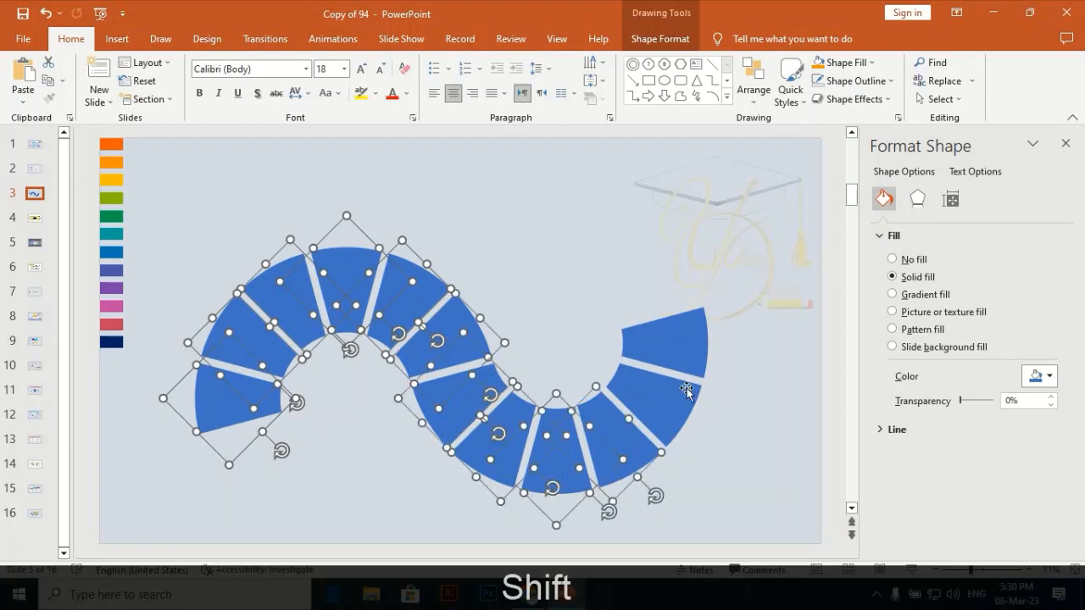
{"action": "left_click", "coordinate": [700, 332], "text": "shift"}
{"action": "left_click", "coordinate": [917, 198]}
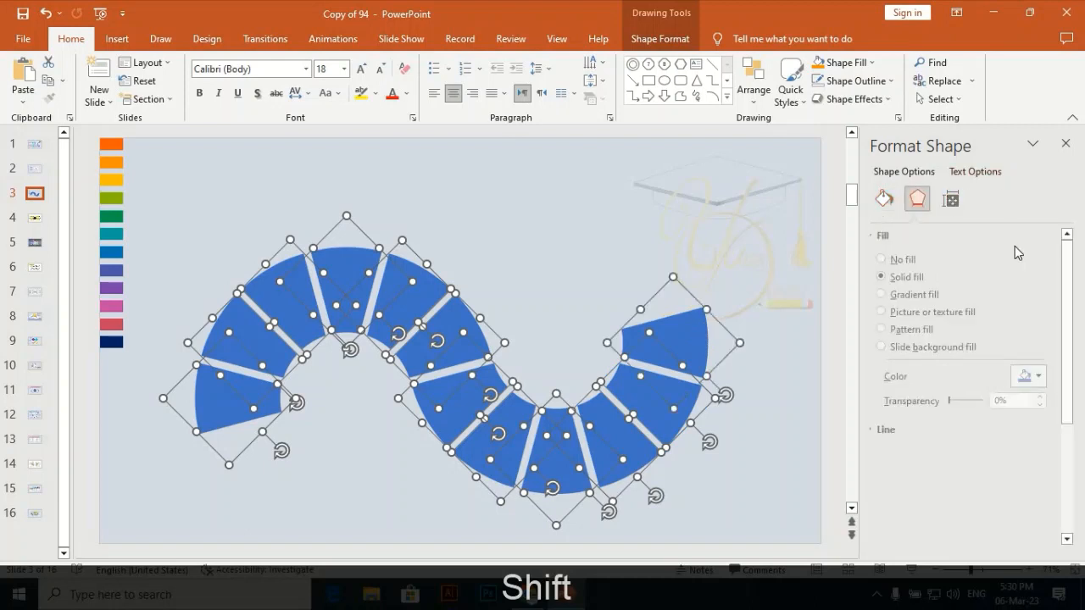
{"action": "left_click", "coordinate": [1048, 258]}
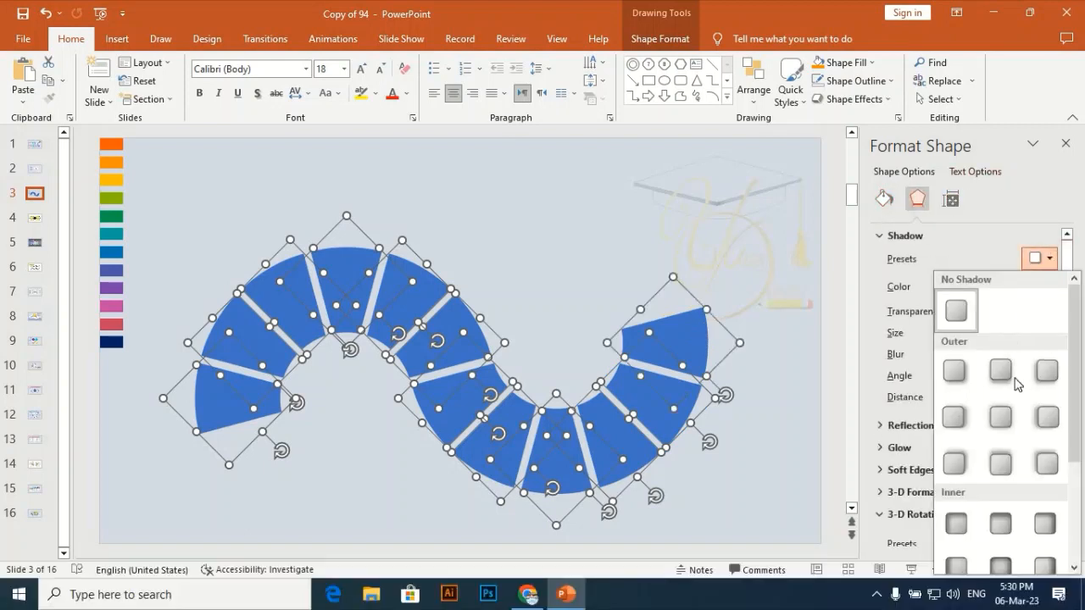
{"action": "left_click", "coordinate": [1000, 371]}
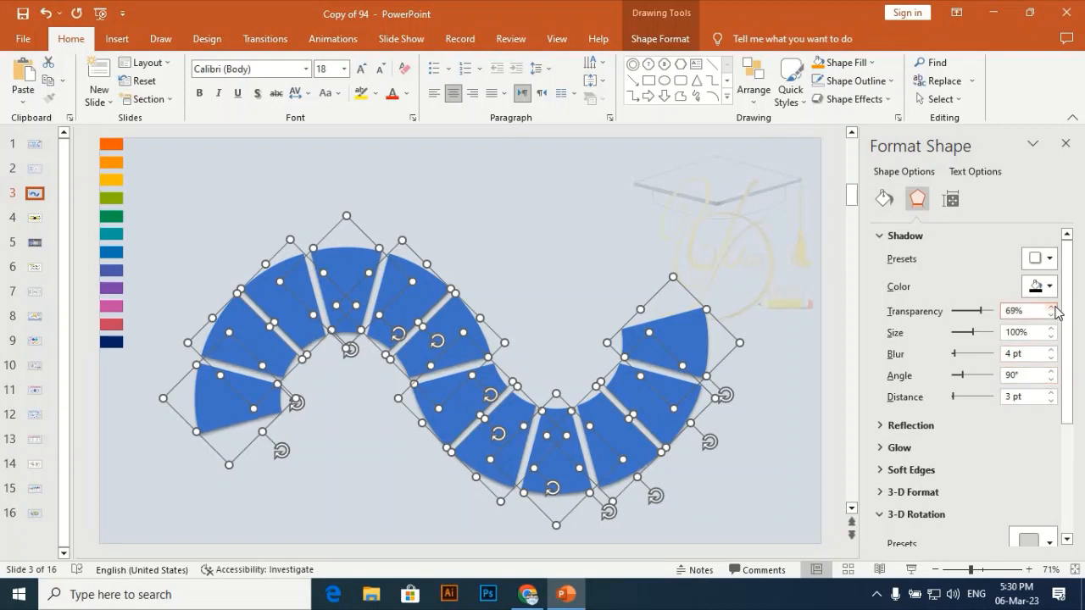
{"action": "left_click", "coordinate": [1056, 328]}
{"action": "left_click", "coordinate": [1056, 328]}
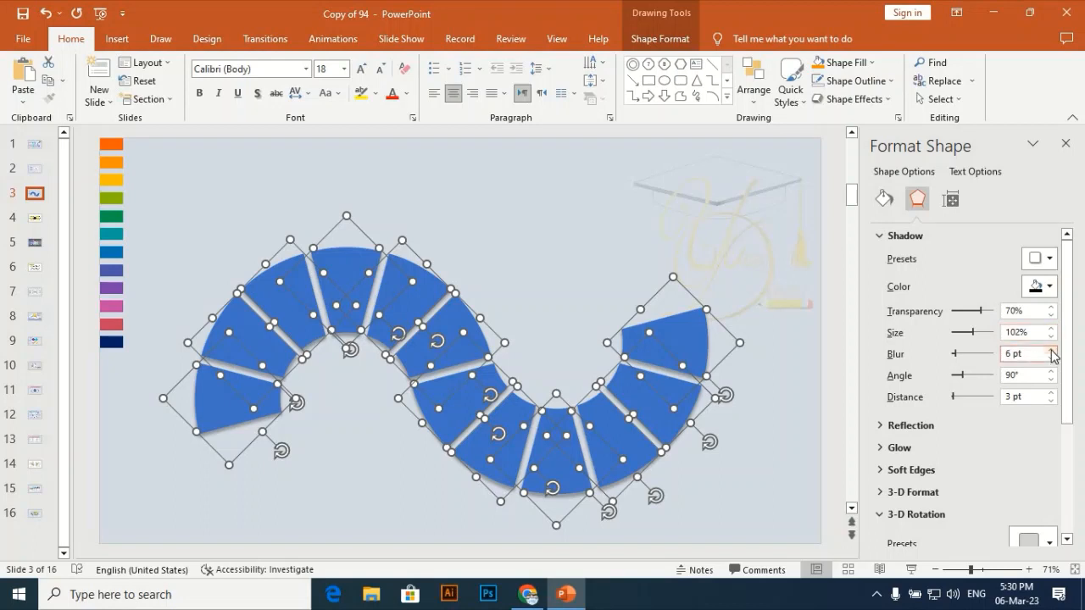
{"action": "left_click", "coordinate": [508, 198]}
Fill the first segment at the left end of the S-curve with the dark orange sampled from the first palette swatch.
{"action": "left_click", "coordinate": [226, 419]}
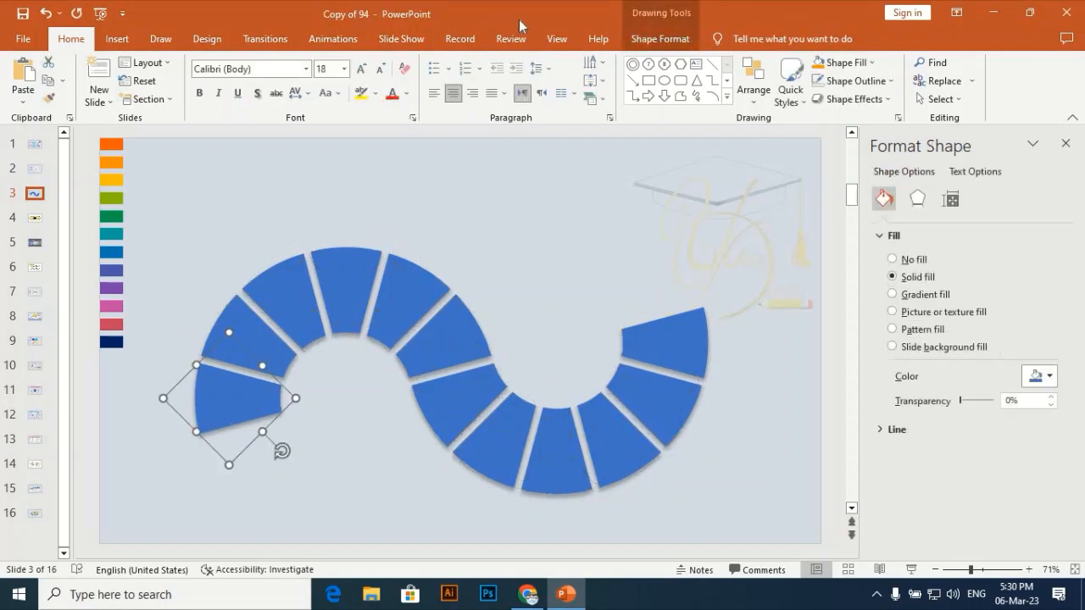
{"action": "left_click", "coordinate": [662, 39]}
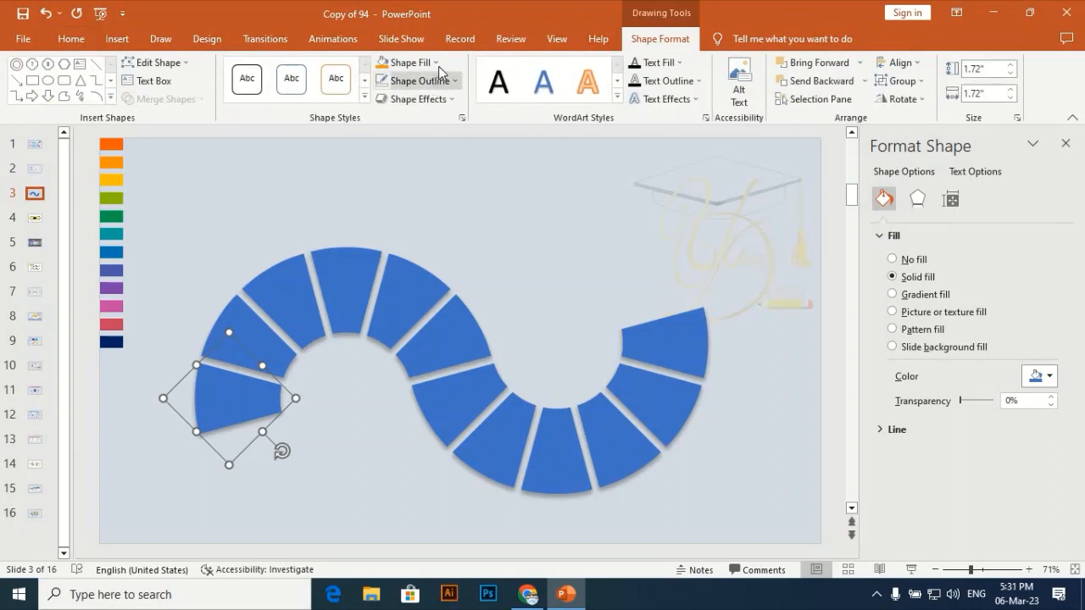
{"action": "left_click", "coordinate": [410, 63]}
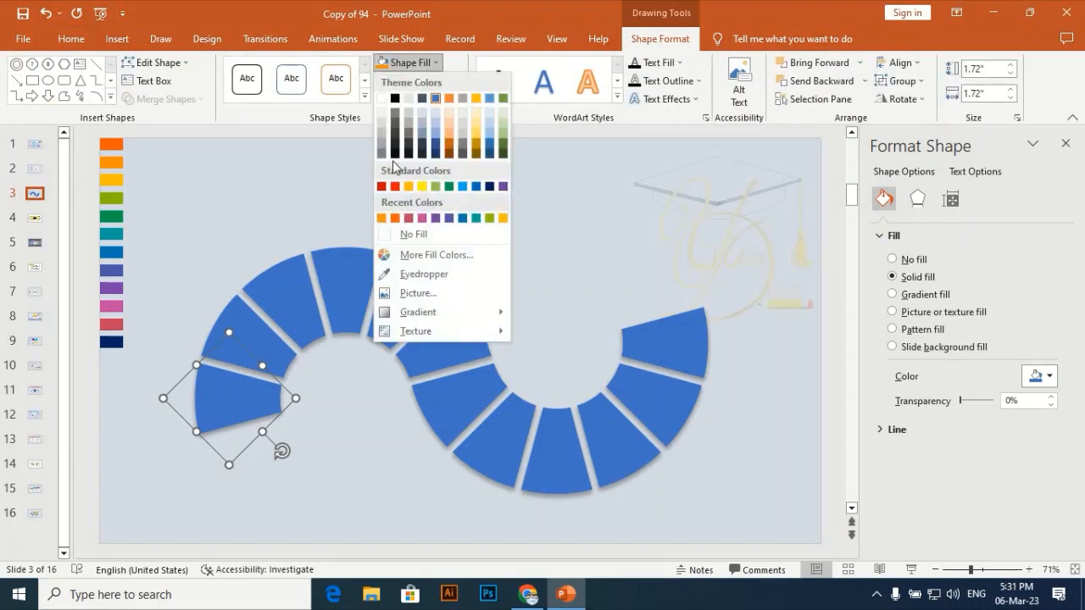
{"action": "left_click", "coordinate": [416, 274]}
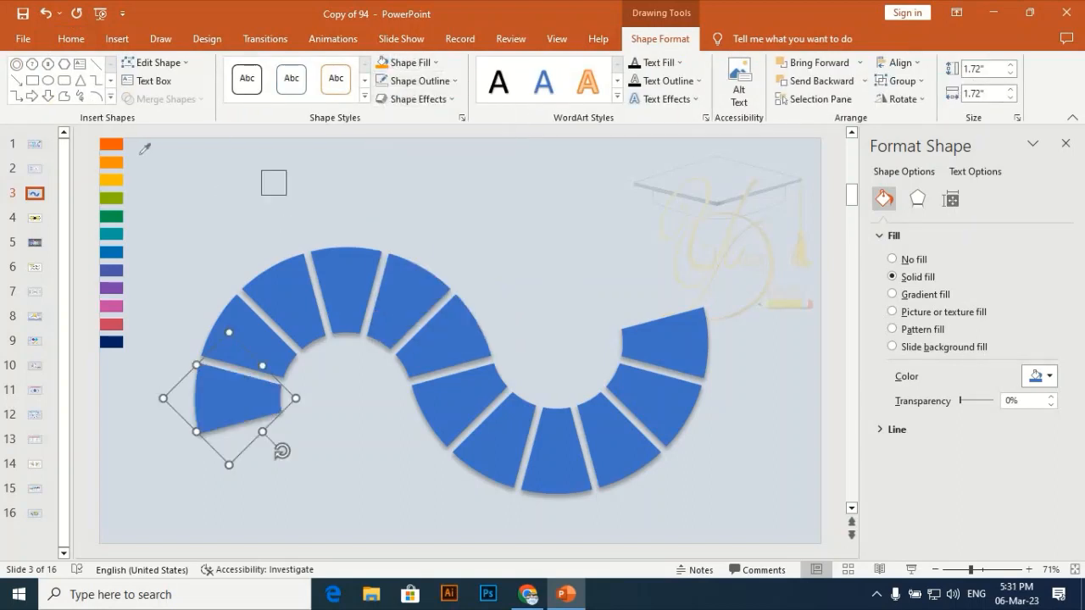
{"action": "left_click", "coordinate": [114, 143]}
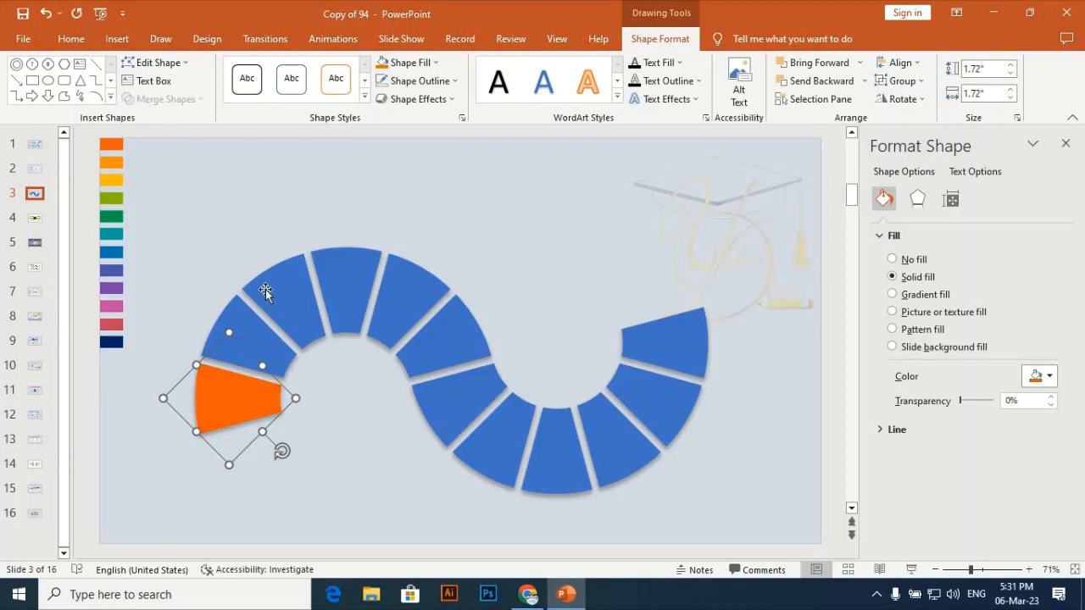
Fill the second segment of the S-curve with the lighter orange sampled from the second palette swatch.
{"action": "left_click", "coordinate": [243, 320]}
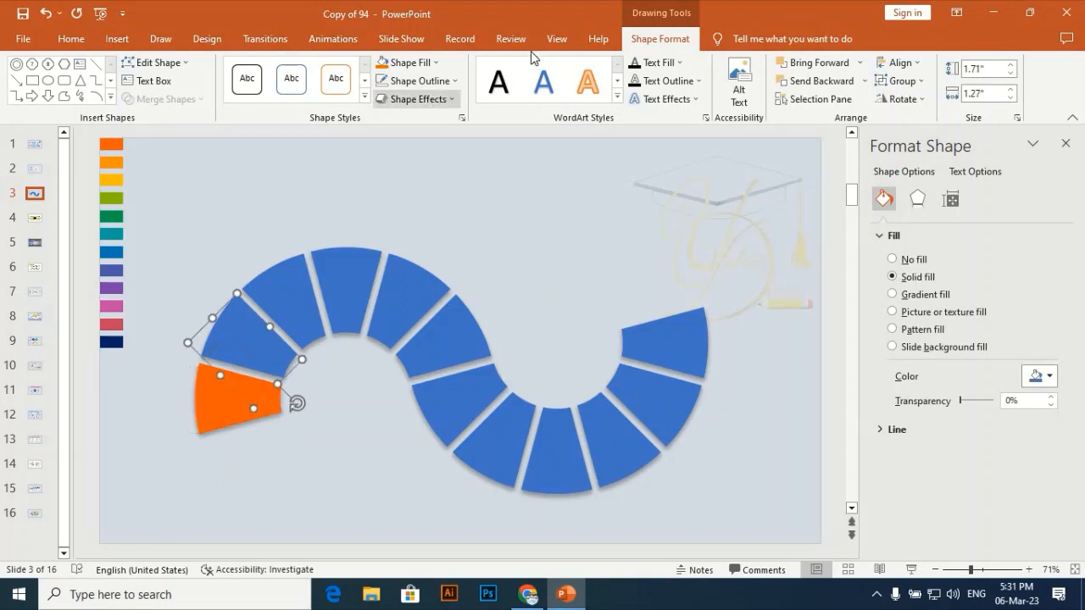
{"action": "left_click", "coordinate": [415, 66]}
{"action": "left_click", "coordinate": [416, 274]}
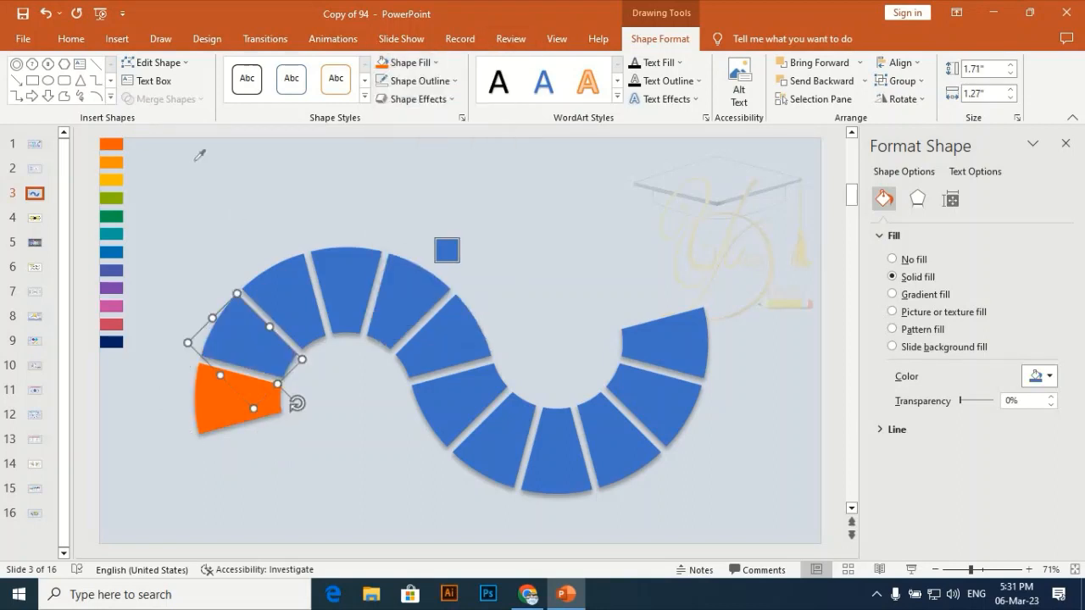
{"action": "left_click", "coordinate": [111, 161]}
Fill the third segment of the S-curve with the yellow sampled from the third palette swatch.
{"action": "left_click", "coordinate": [273, 290]}
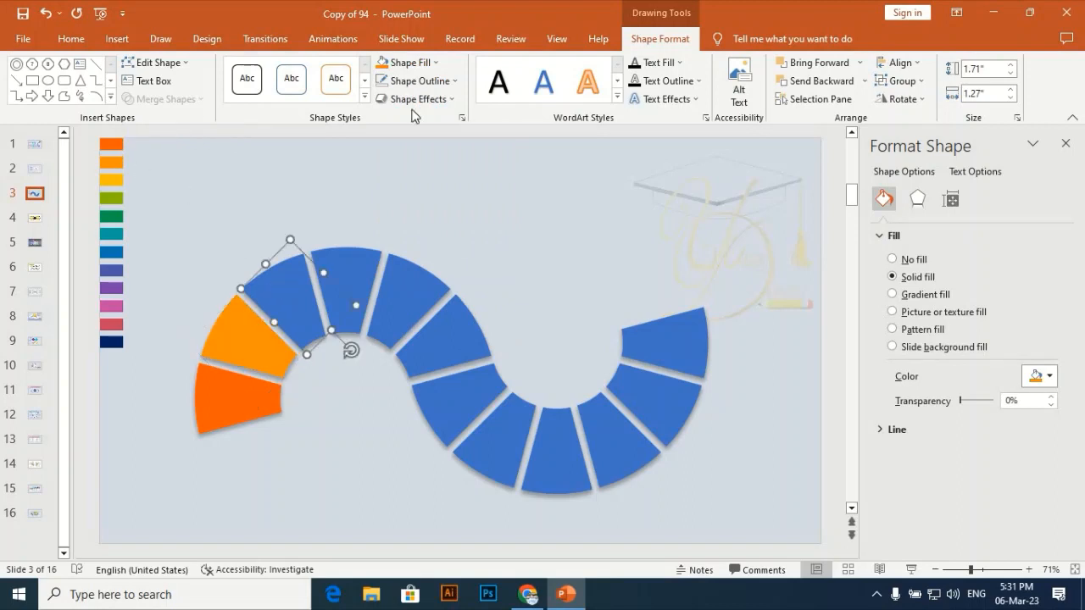
{"action": "left_click", "coordinate": [410, 63]}
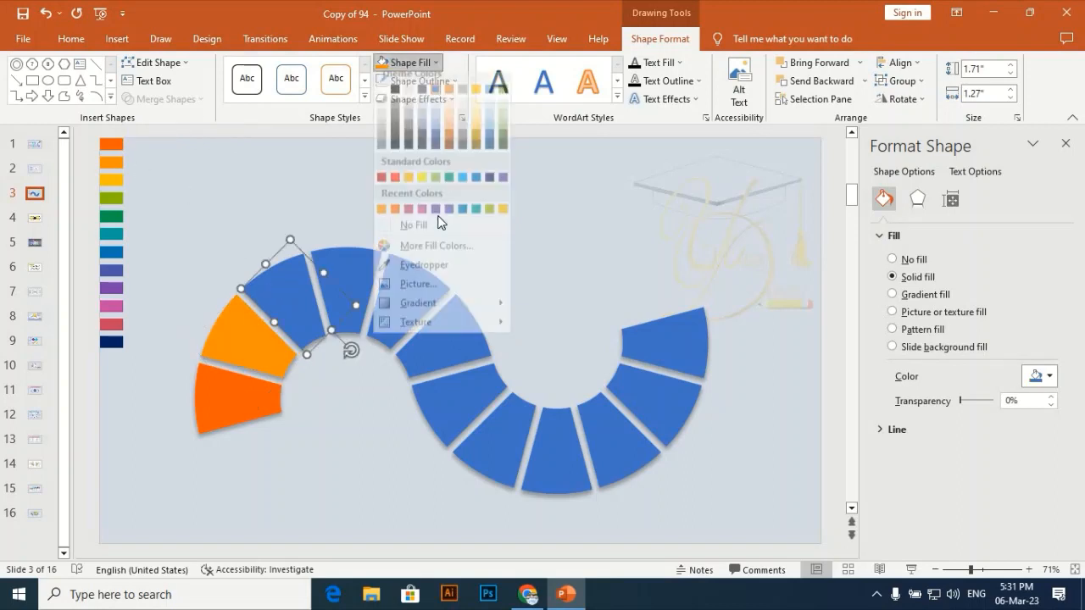
{"action": "left_click", "coordinate": [413, 266]}
{"action": "left_click", "coordinate": [111, 178]}
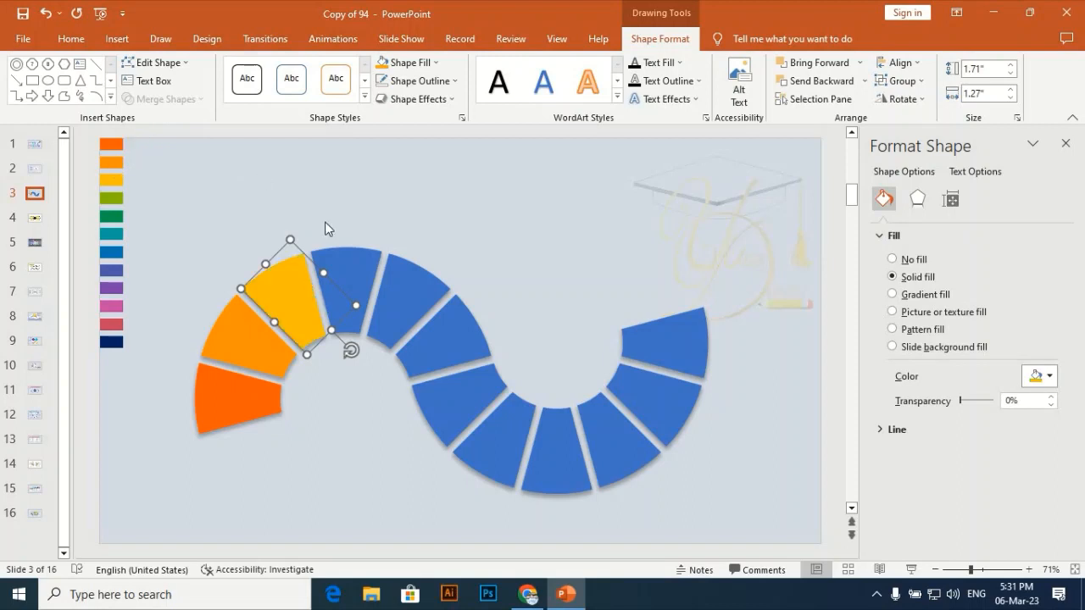
Fill the fourth segment of the S-curve with the olive green sampled from the fourth palette swatch.
{"action": "left_click", "coordinate": [345, 284]}
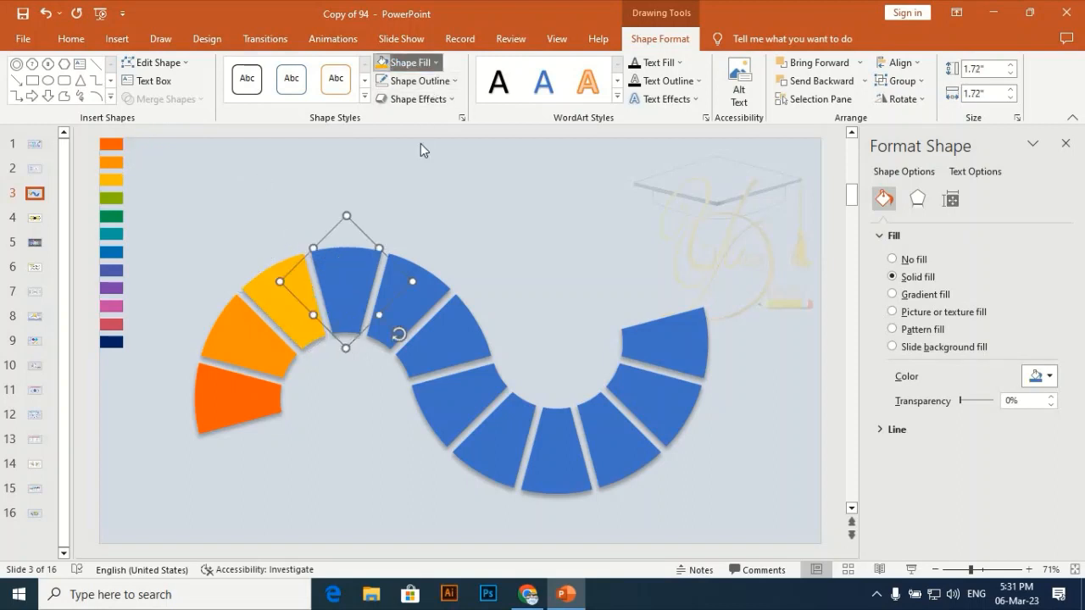
{"action": "left_click", "coordinate": [407, 63]}
{"action": "left_click", "coordinate": [413, 278]}
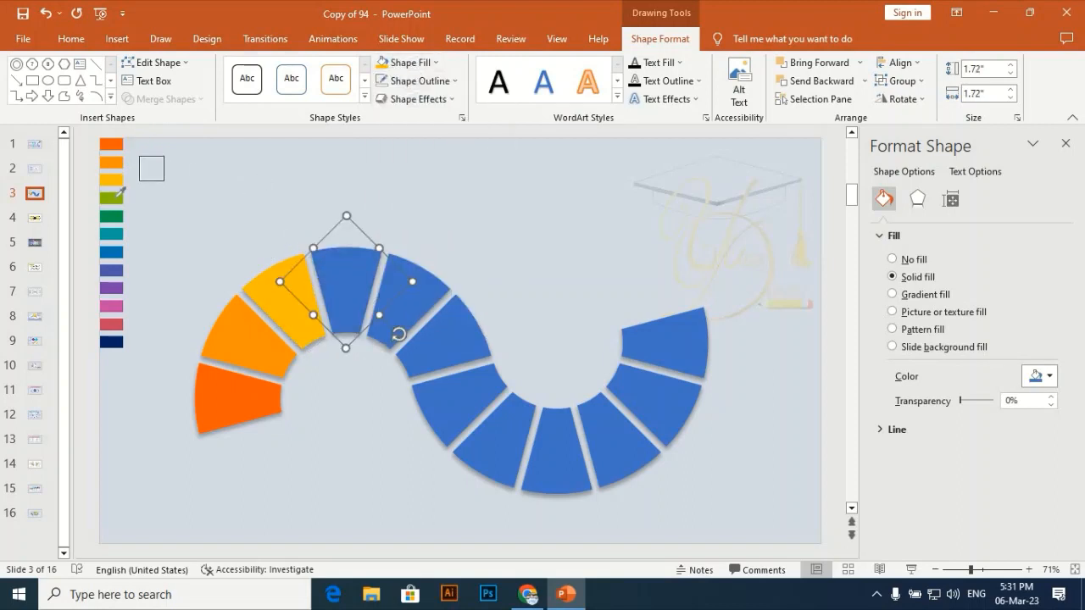
{"action": "left_click", "coordinate": [111, 197]}
Fill the fifth segment of the S-curve with the dark green sampled from the fifth palette swatch.
{"action": "key", "text": "Tab"}
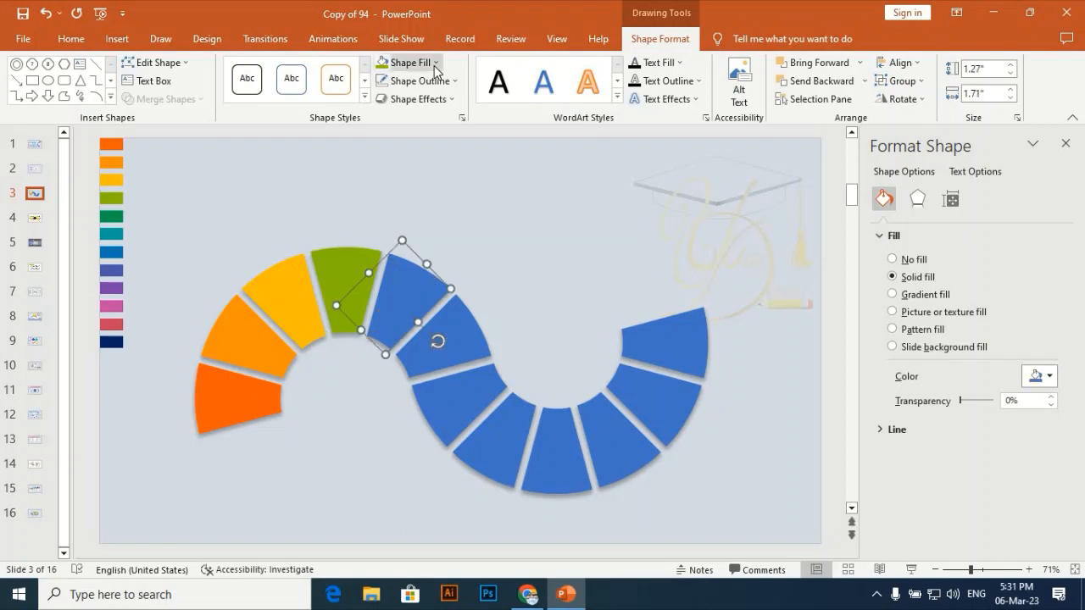
{"action": "left_click", "coordinate": [410, 63]}
{"action": "left_click", "coordinate": [410, 274]}
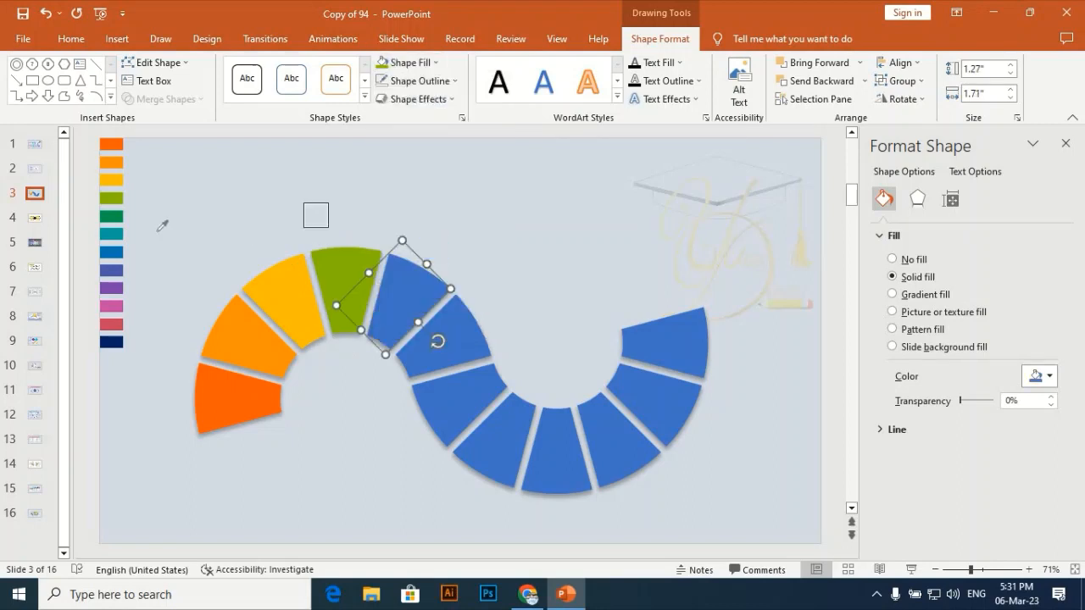
{"action": "left_click", "coordinate": [114, 216]}
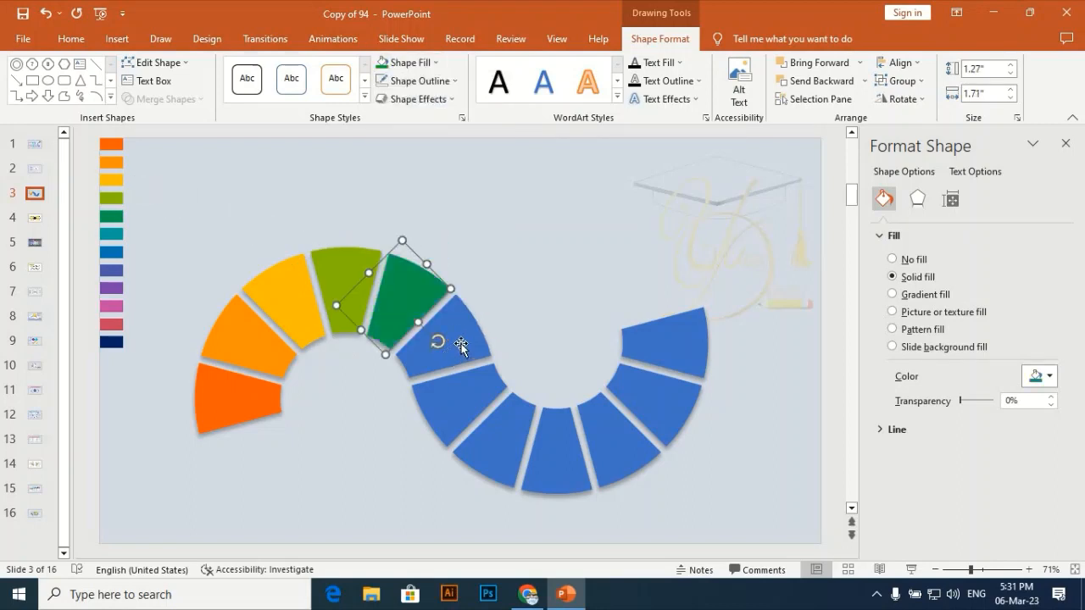
Fill the sixth segment of the S-curve with the teal sampled from the sixth palette swatch.
{"action": "left_click", "coordinate": [445, 339]}
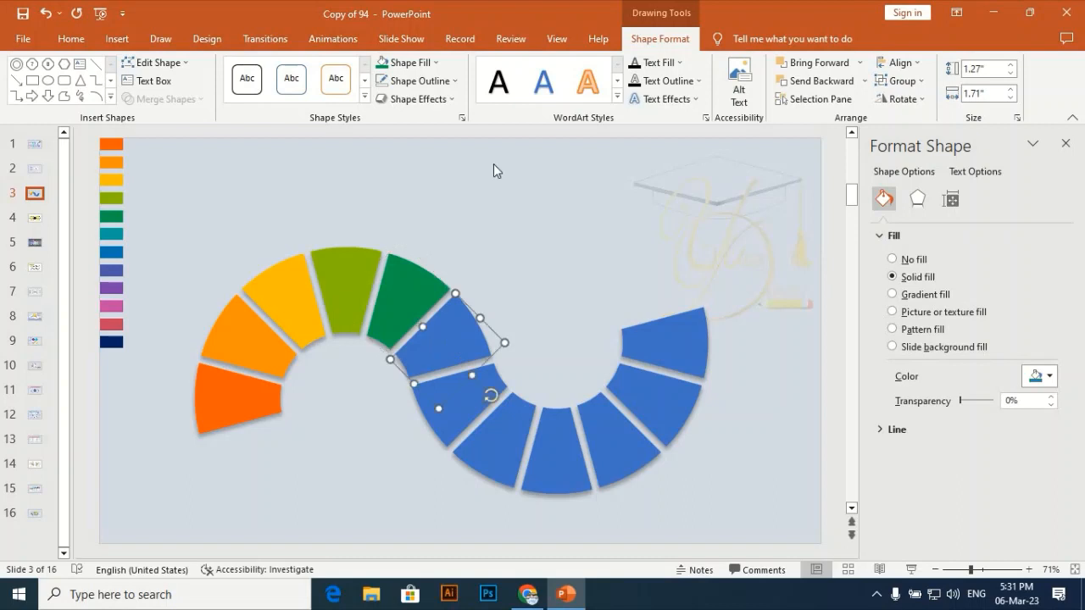
{"action": "left_click", "coordinate": [421, 70]}
{"action": "left_click", "coordinate": [410, 274]}
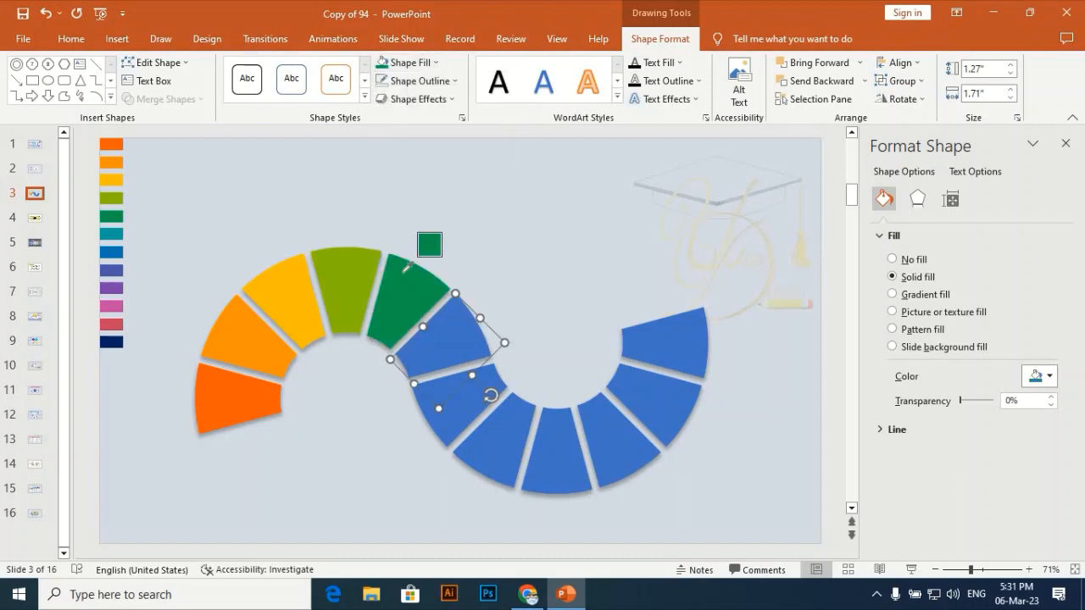
{"action": "left_click", "coordinate": [115, 234]}
Fill the seventh segment of the S-curve with the blue sampled from the seventh palette swatch.
{"action": "left_click", "coordinate": [468, 416]}
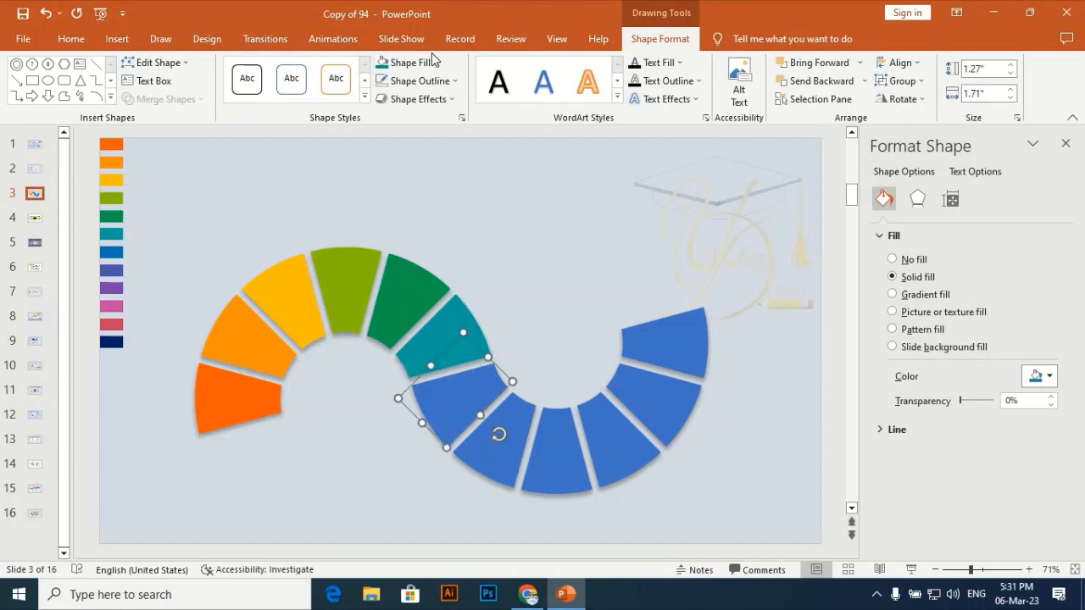
{"action": "left_click", "coordinate": [423, 63]}
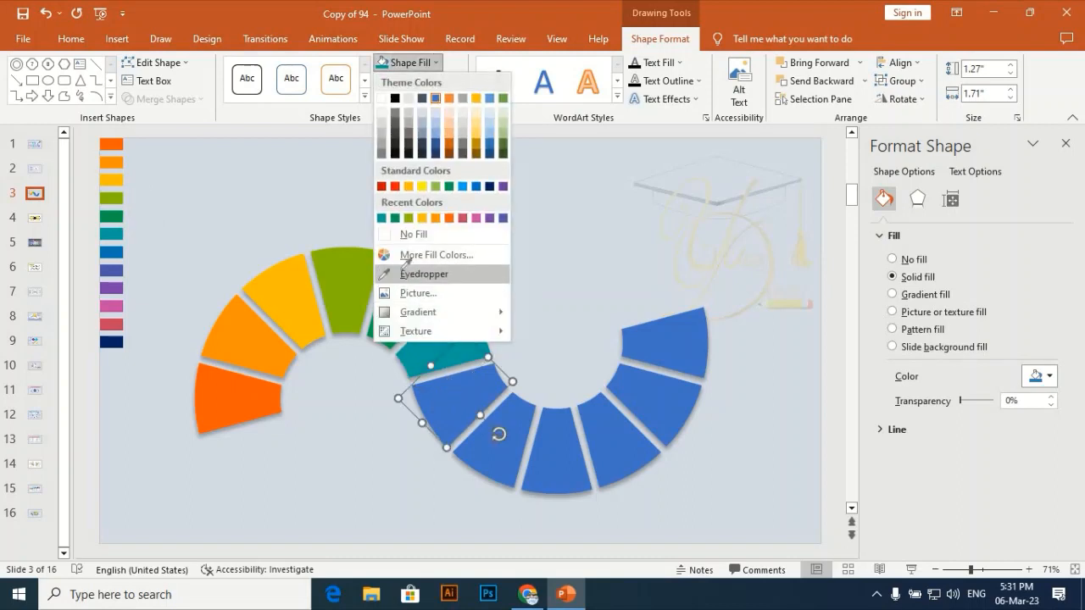
{"action": "left_click", "coordinate": [406, 273]}
{"action": "left_click", "coordinate": [116, 251]}
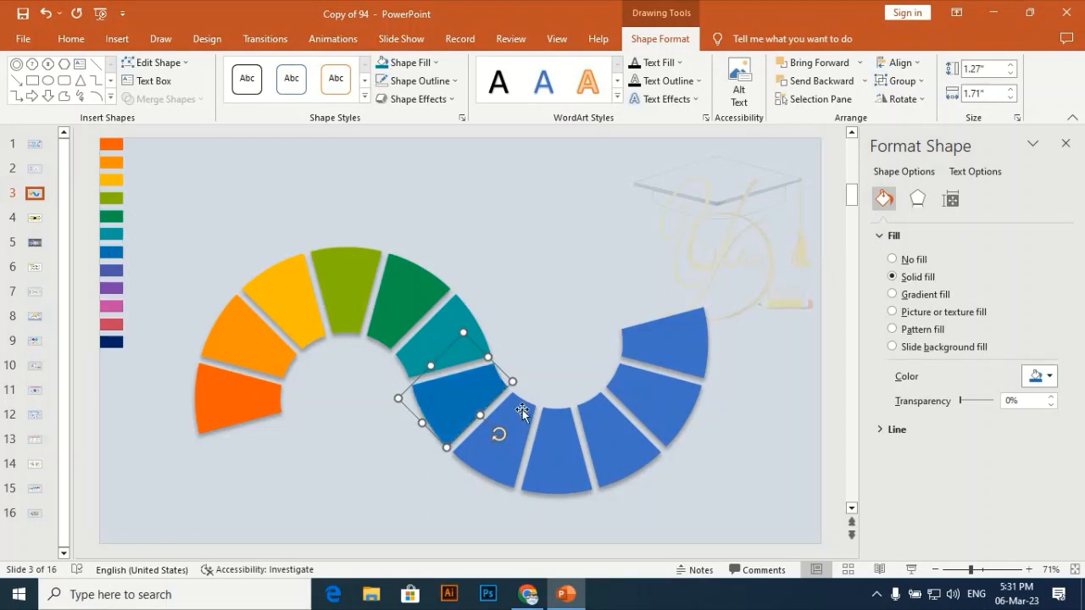
Fill the eighth segment of the S-curve with the indigo sampled from the eighth palette swatch.
{"action": "left_click", "coordinate": [512, 433]}
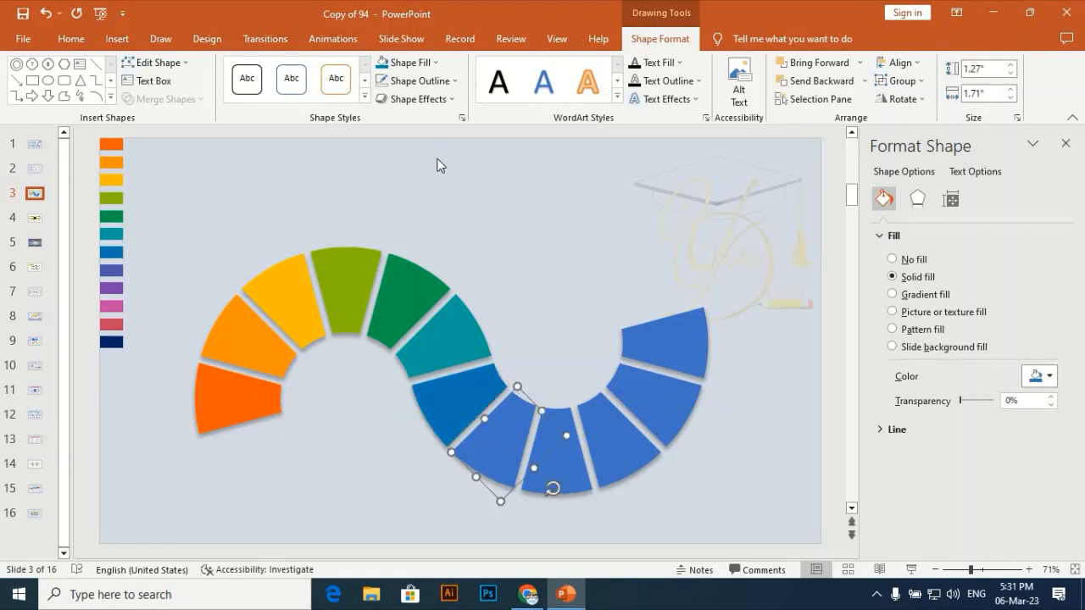
{"action": "left_click", "coordinate": [428, 67]}
{"action": "left_click", "coordinate": [424, 273]}
{"action": "left_click", "coordinate": [105, 269]}
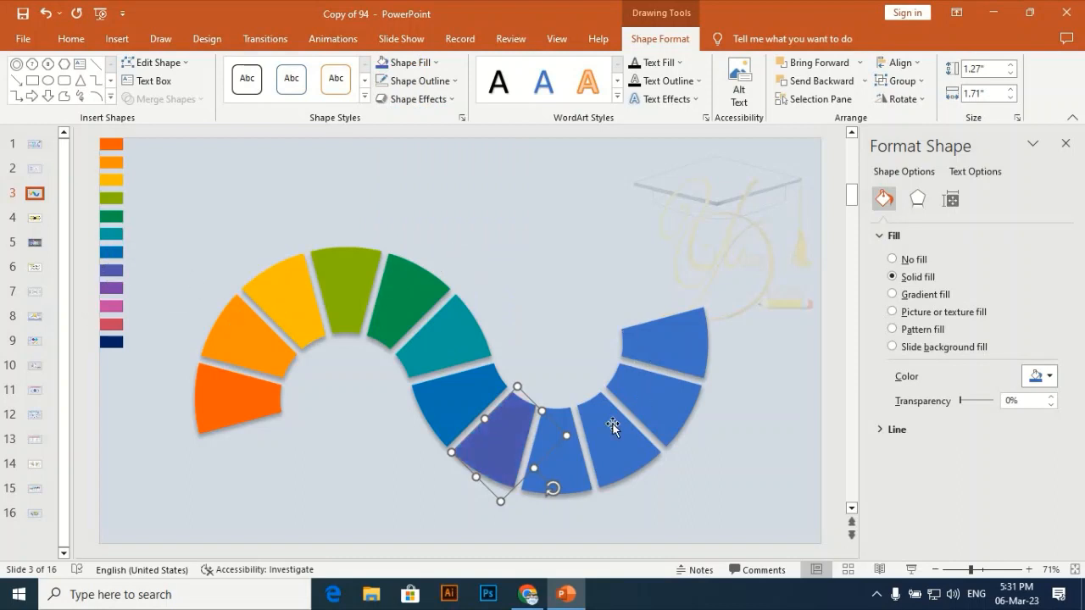
Fill the ninth segment of the S-curve with the purple sampled from the ninth palette swatch.
{"action": "left_click", "coordinate": [571, 467]}
{"action": "left_click", "coordinate": [424, 63]}
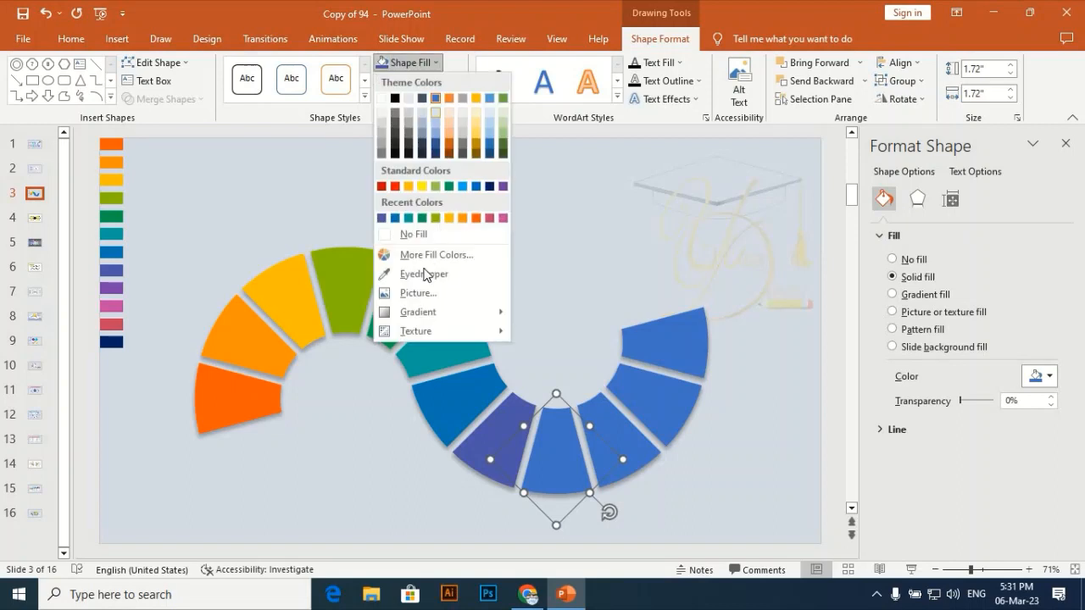
{"action": "left_click", "coordinate": [424, 280]}
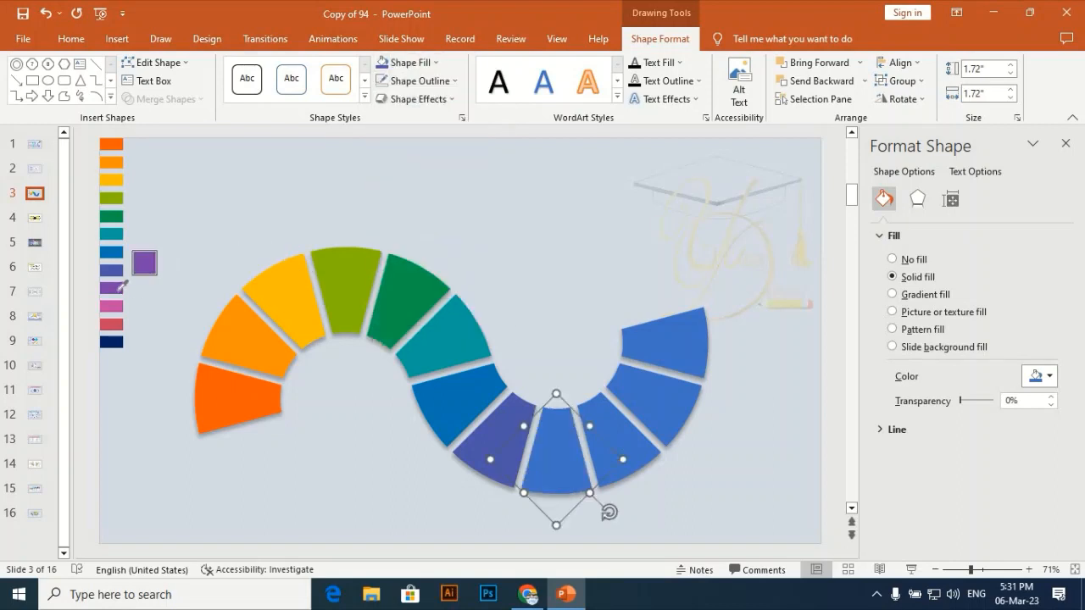
{"action": "left_click", "coordinate": [111, 288]}
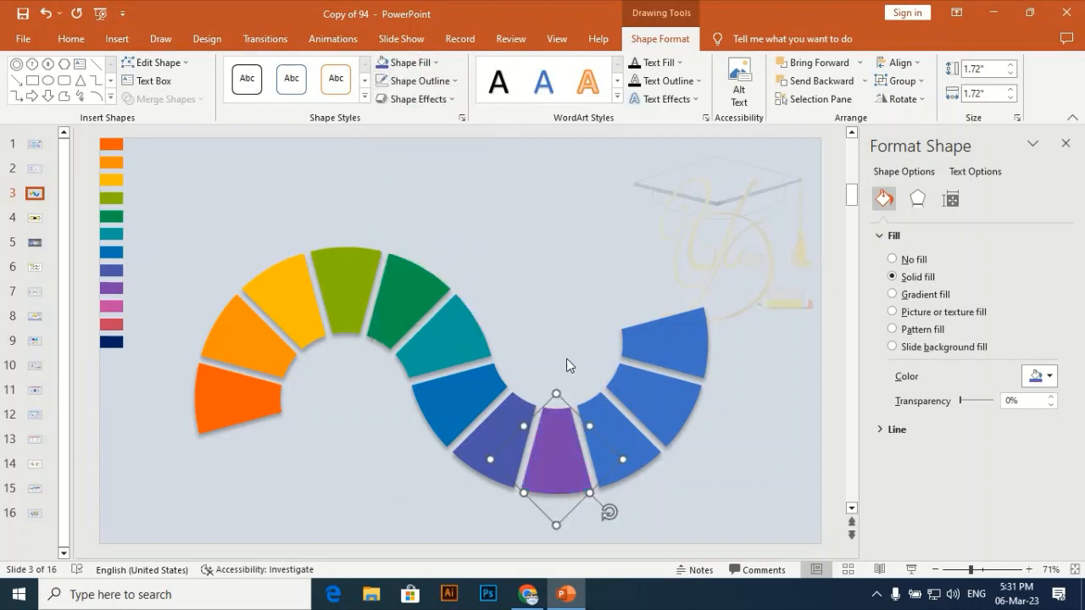
Fill the tenth segment of the S-curve with the pink sampled from the tenth palette swatch.
{"action": "left_click", "coordinate": [638, 458]}
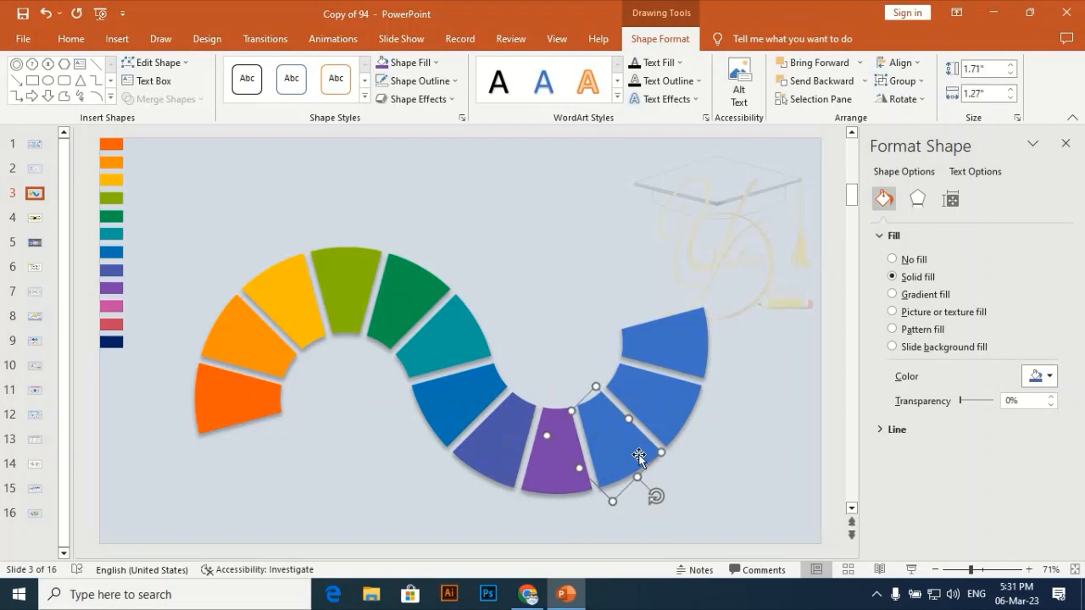
{"action": "left_click", "coordinate": [430, 72]}
{"action": "left_click", "coordinate": [424, 272]}
{"action": "left_click", "coordinate": [117, 306]}
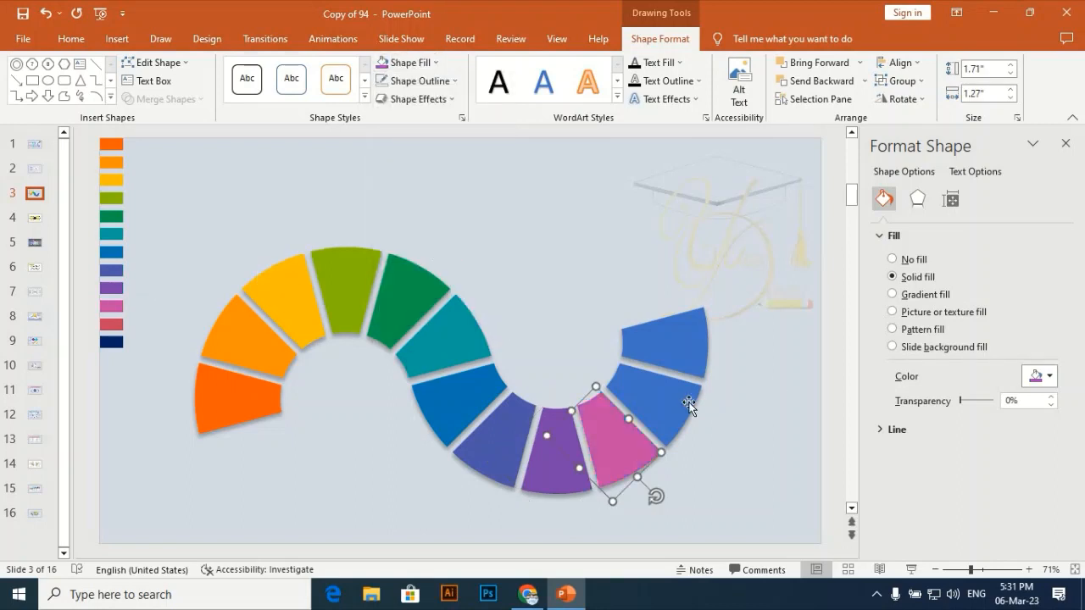
Fill the eleventh segment of the S-curve with the red sampled from the eleventh palette swatch.
{"action": "left_click", "coordinate": [672, 378]}
{"action": "left_click", "coordinate": [415, 64]}
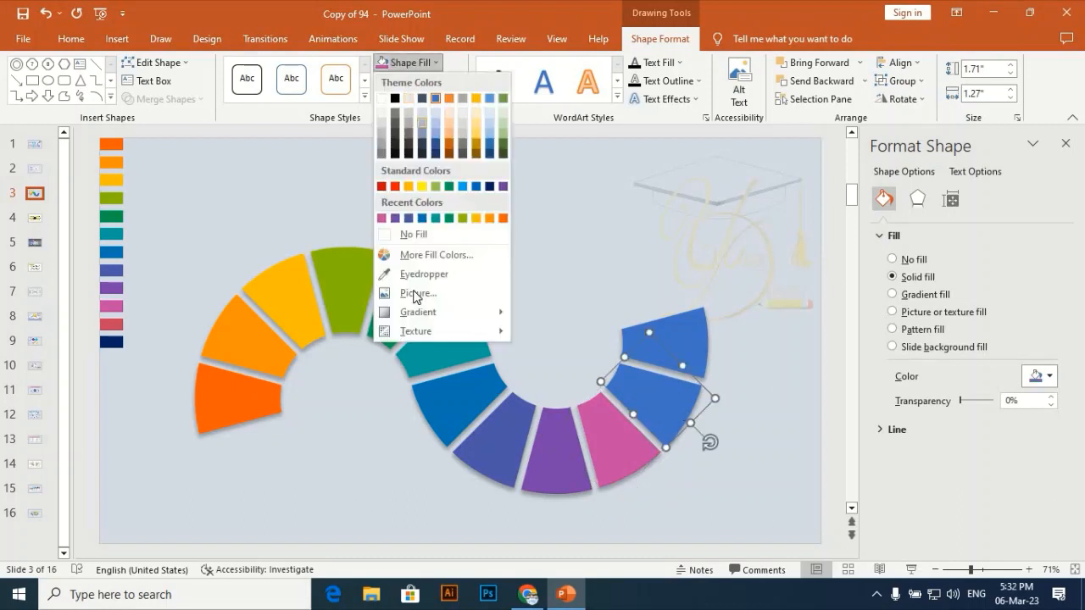
{"action": "left_click", "coordinate": [424, 274]}
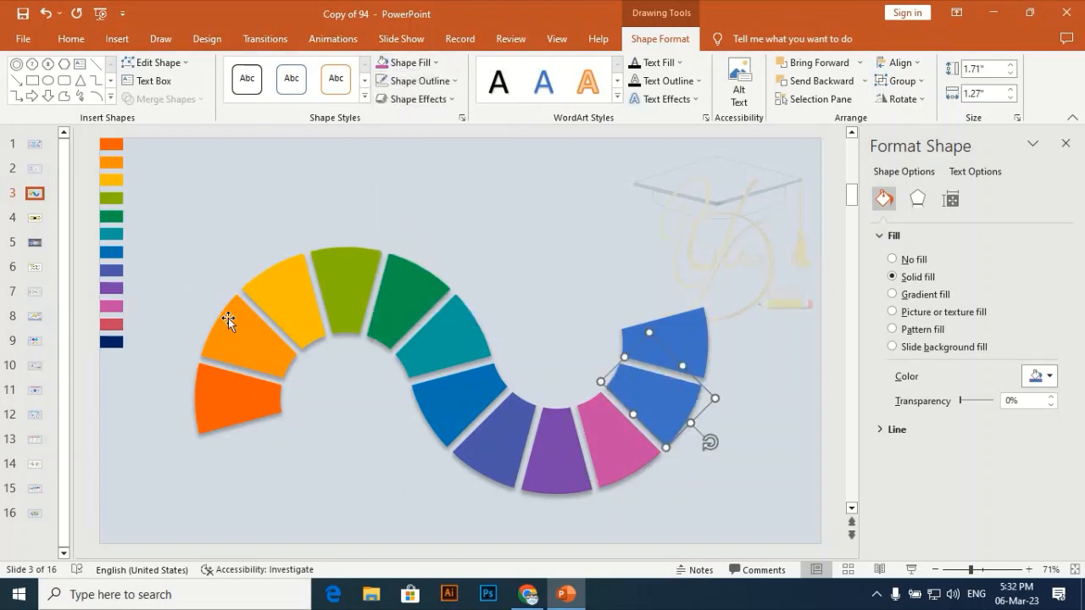
{"action": "left_click", "coordinate": [111, 324]}
Fill the last segment of the S-curve with the navy sampled from the twelfth palette swatch.
{"action": "left_click", "coordinate": [693, 339]}
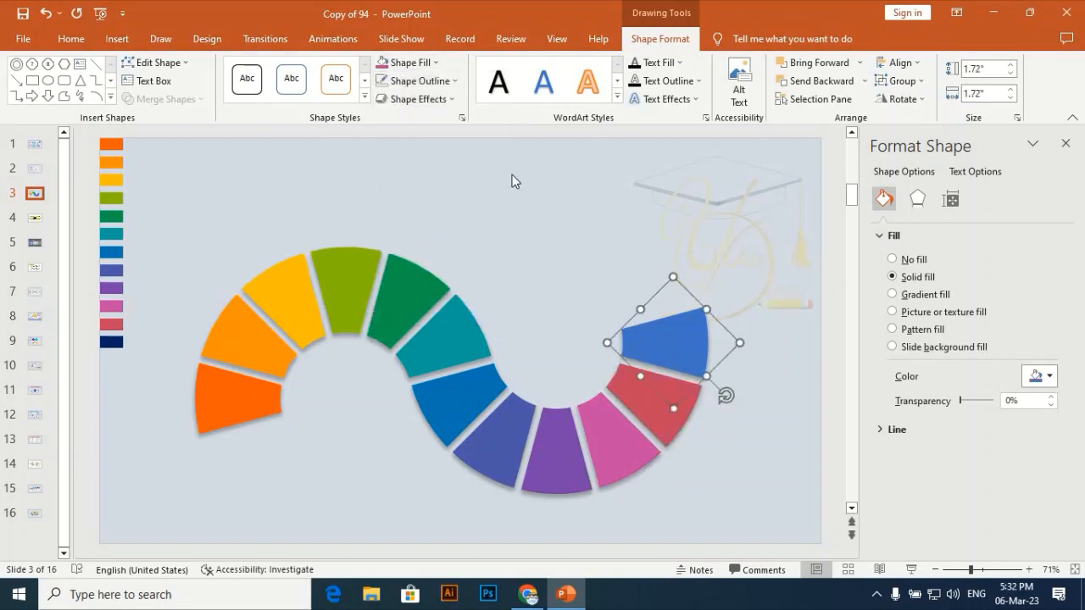
{"action": "left_click", "coordinate": [434, 67]}
{"action": "left_click", "coordinate": [422, 274]}
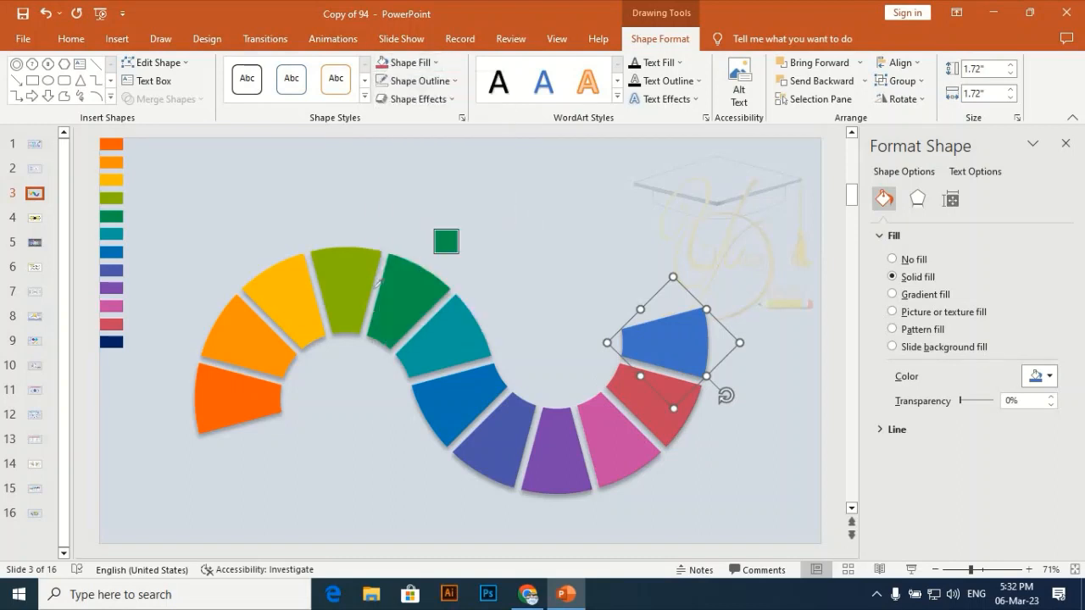
{"action": "left_click", "coordinate": [116, 340]}
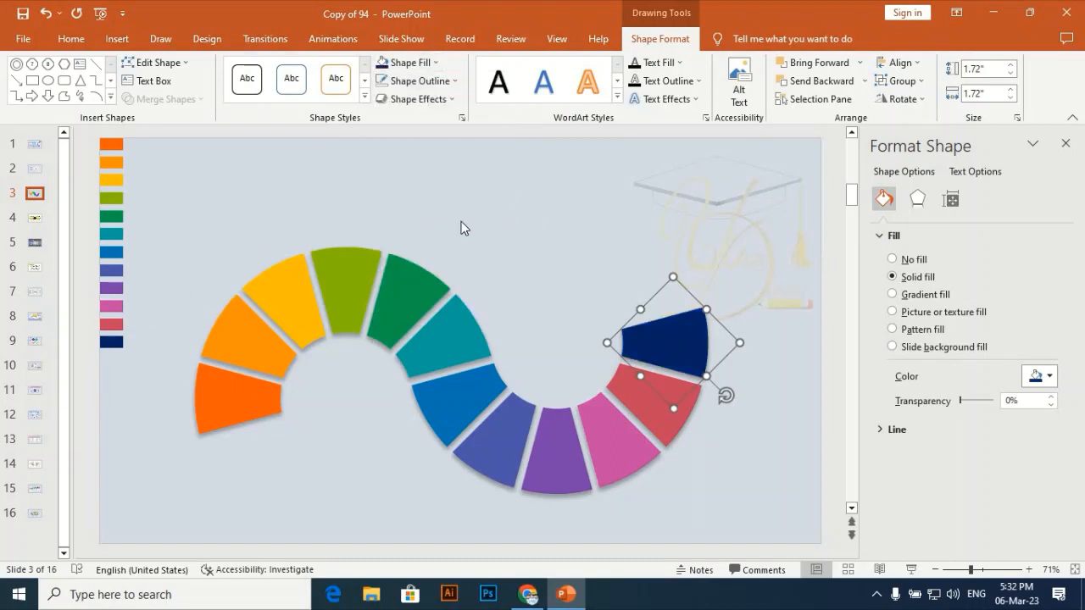
{"action": "left_click", "coordinate": [461, 228]}
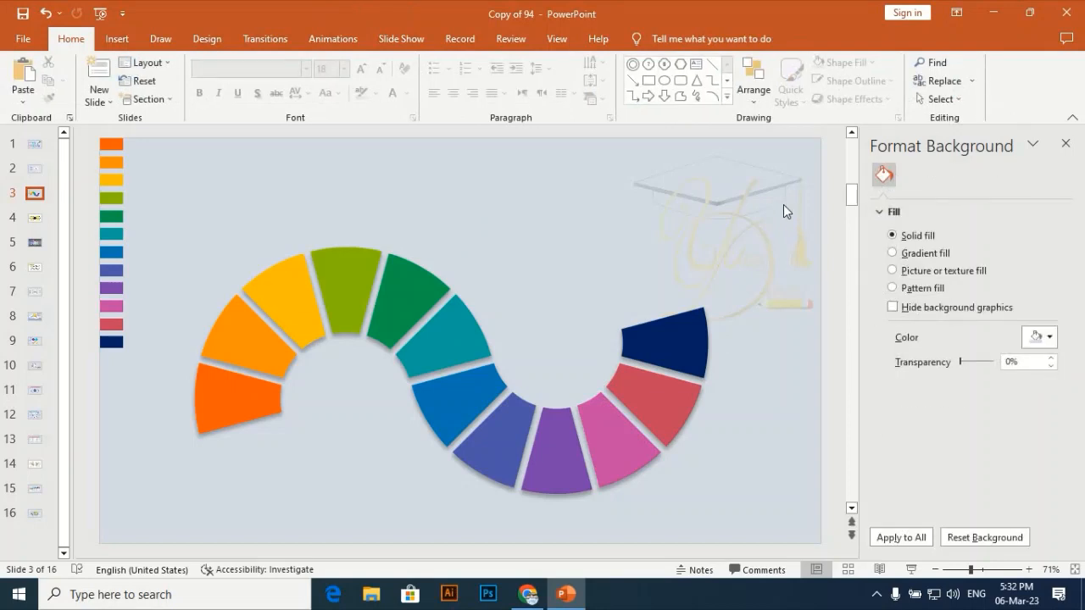
Shift all twelve segments of the S-curve together slightly to the right on the slide.
{"action": "left_click_drag", "start_coordinate": [783, 204], "coordinate": [130, 556]}
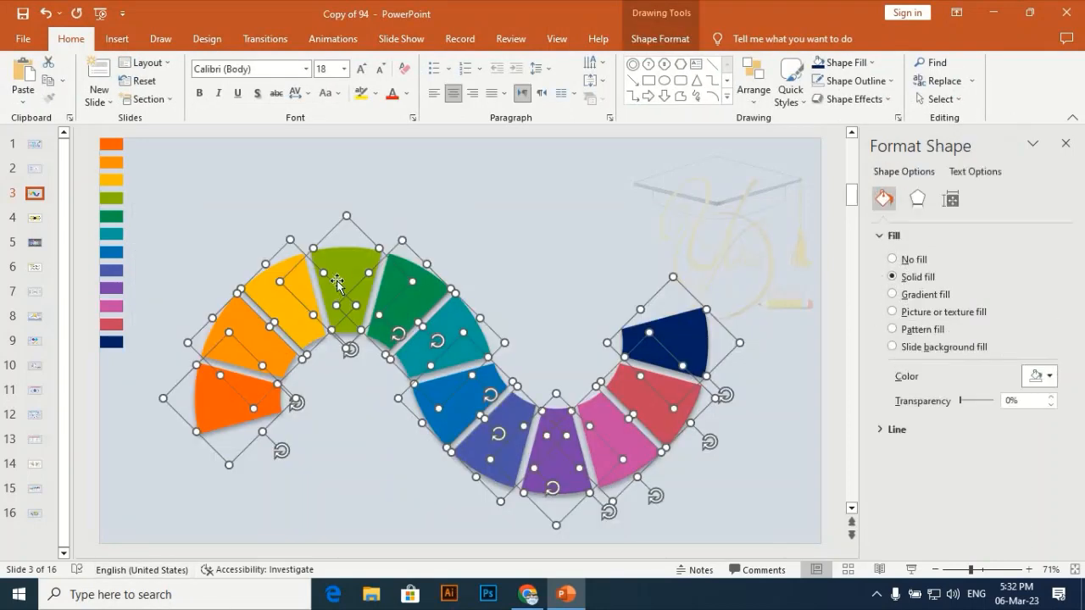
{"action": "left_click_drag", "start_coordinate": [346, 273], "coordinate": [357, 274]}
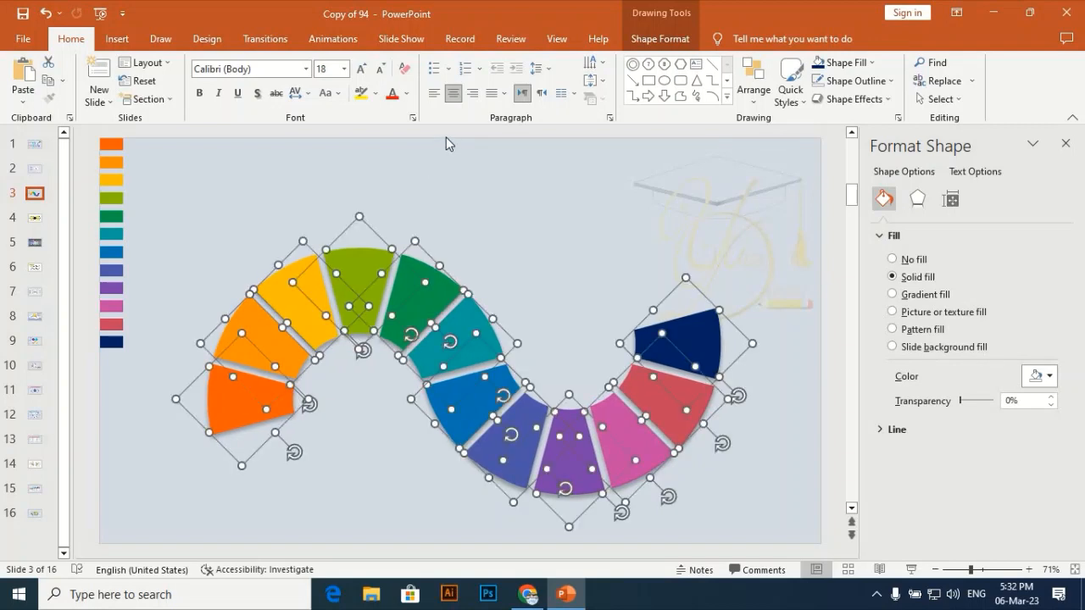
{"action": "left_click", "coordinate": [446, 138]}
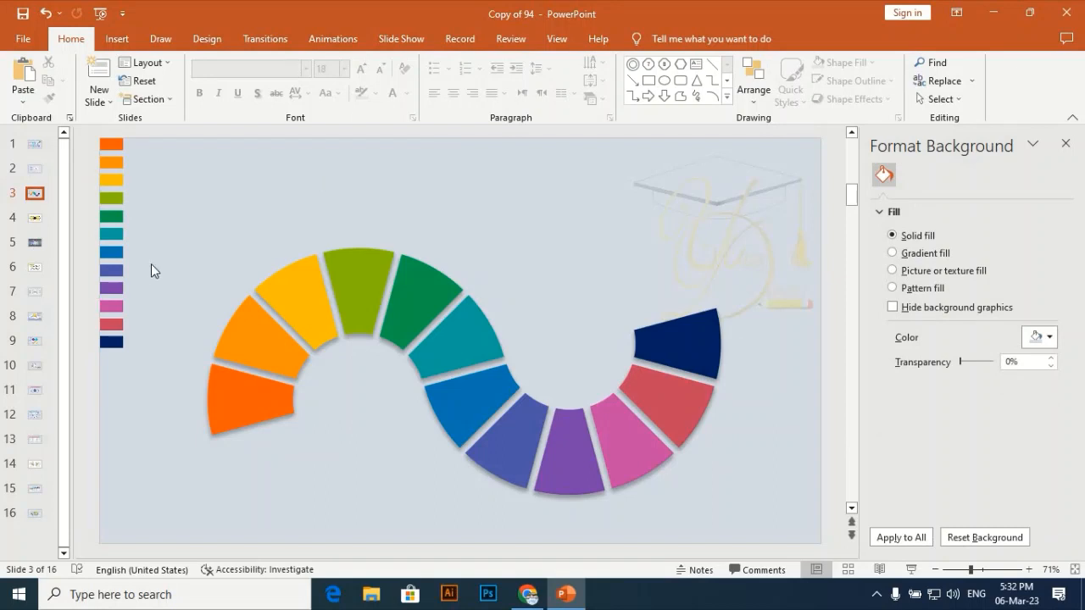
Draw a circle 0.5" in diameter in the empty area above the yellow third segment.
{"action": "left_click", "coordinate": [117, 38]}
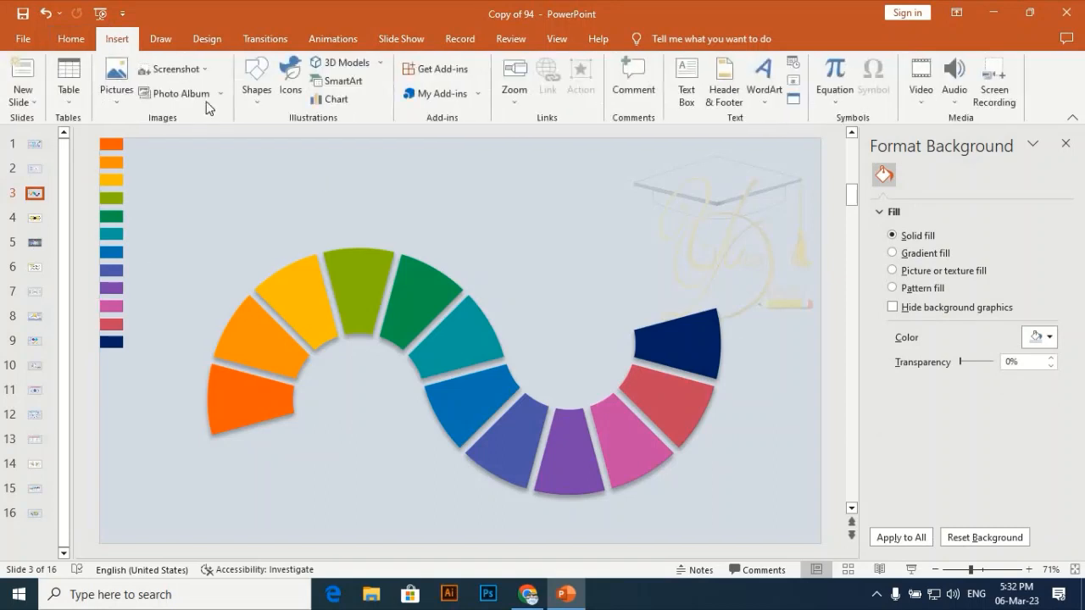
{"action": "left_click", "coordinate": [256, 81]}
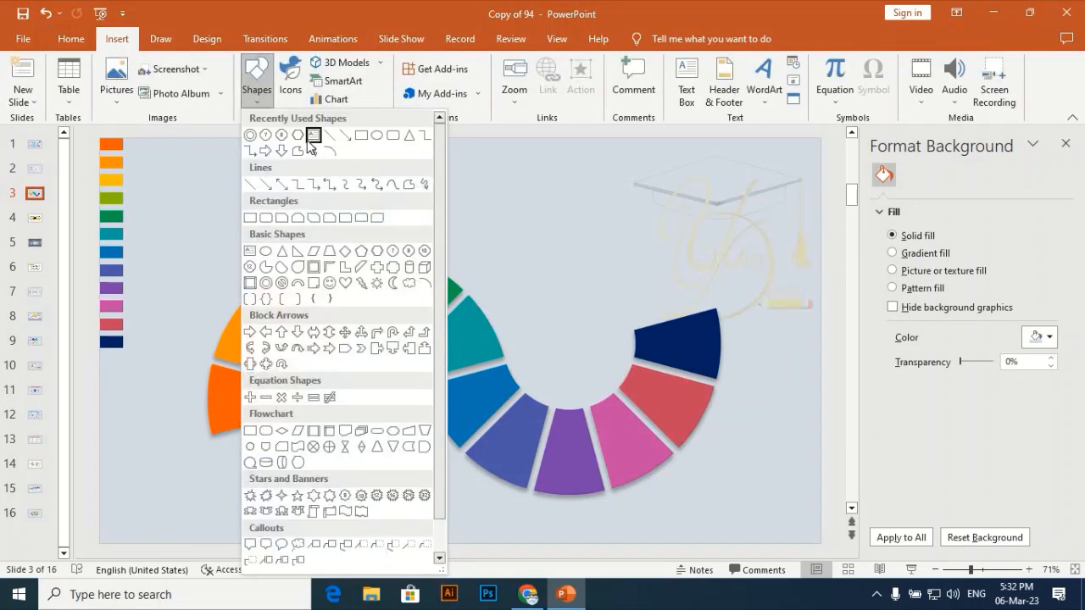
{"action": "left_click", "coordinate": [390, 136]}
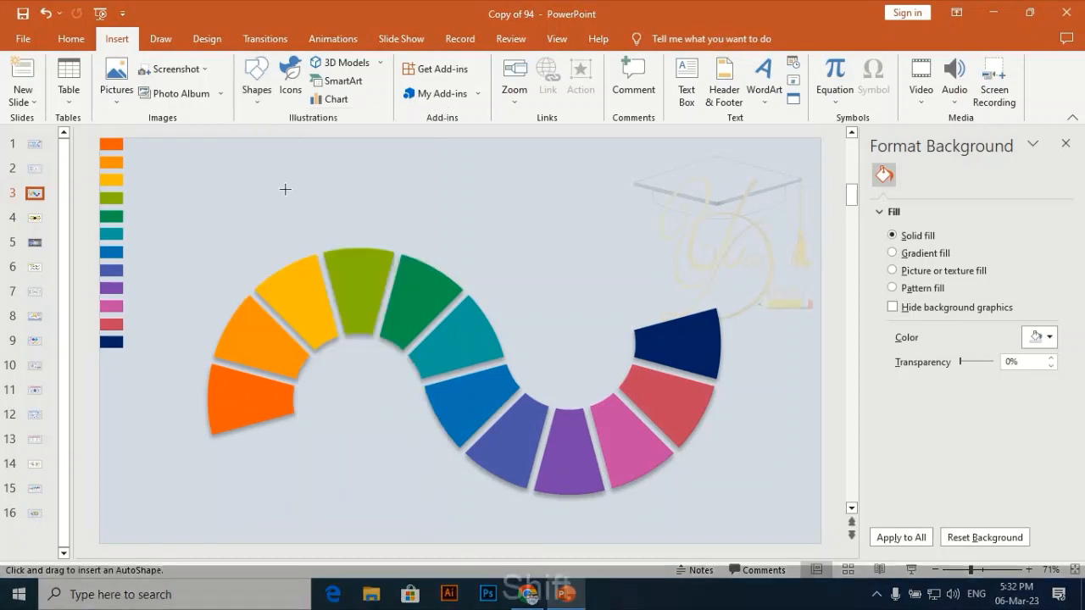
{"action": "left_click_drag", "start_coordinate": [285, 189], "coordinate": [312, 213]}
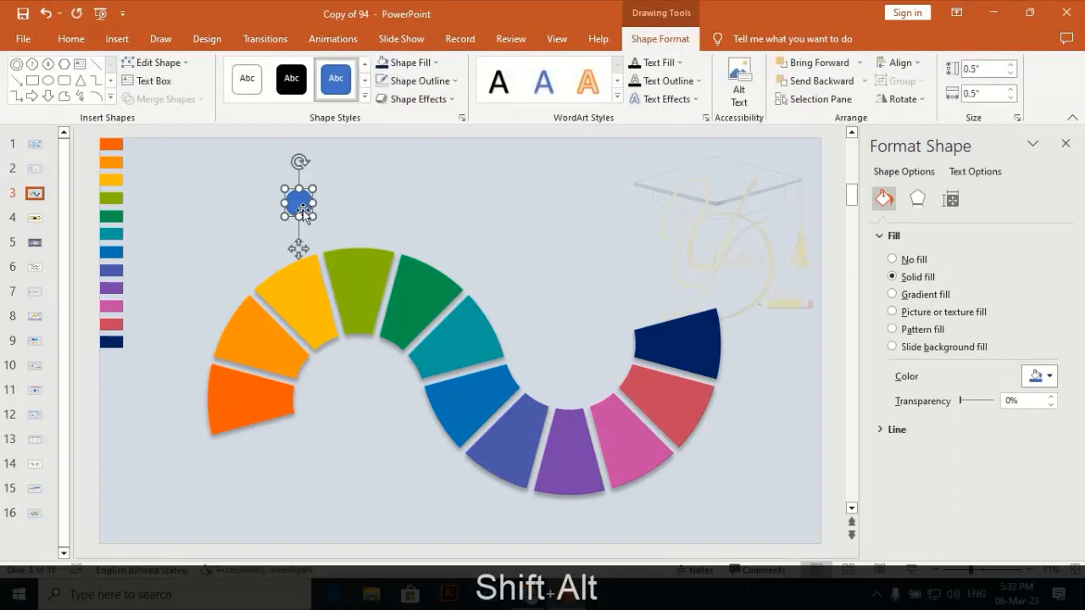
Copy the formatting of the second orange segment onto the small circle above the S-curve.
{"action": "left_click", "coordinate": [261, 337]}
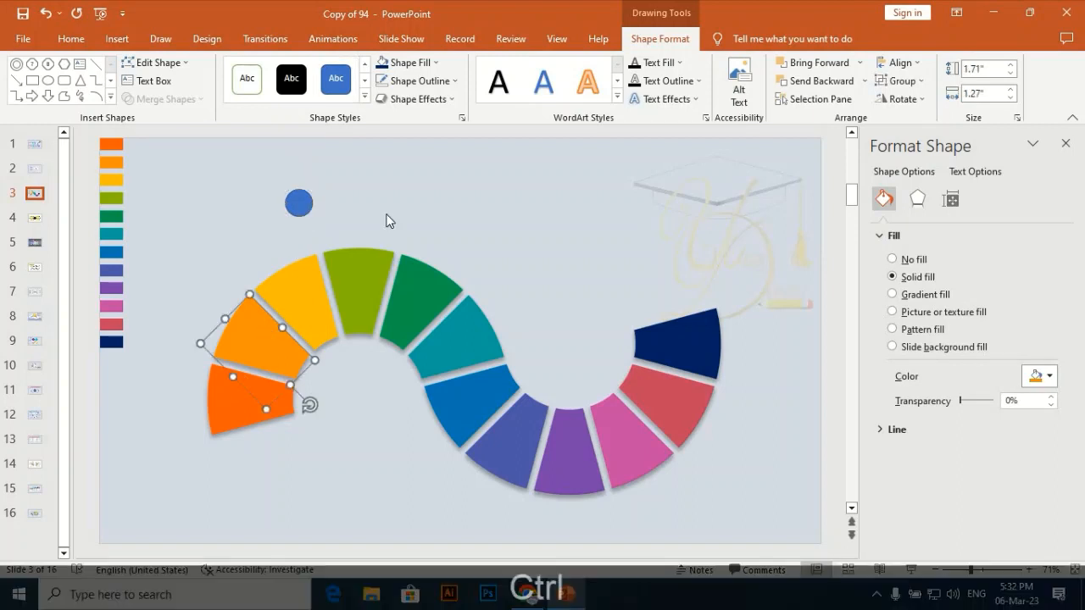
{"action": "key", "text": "ctrl+shift+c"}
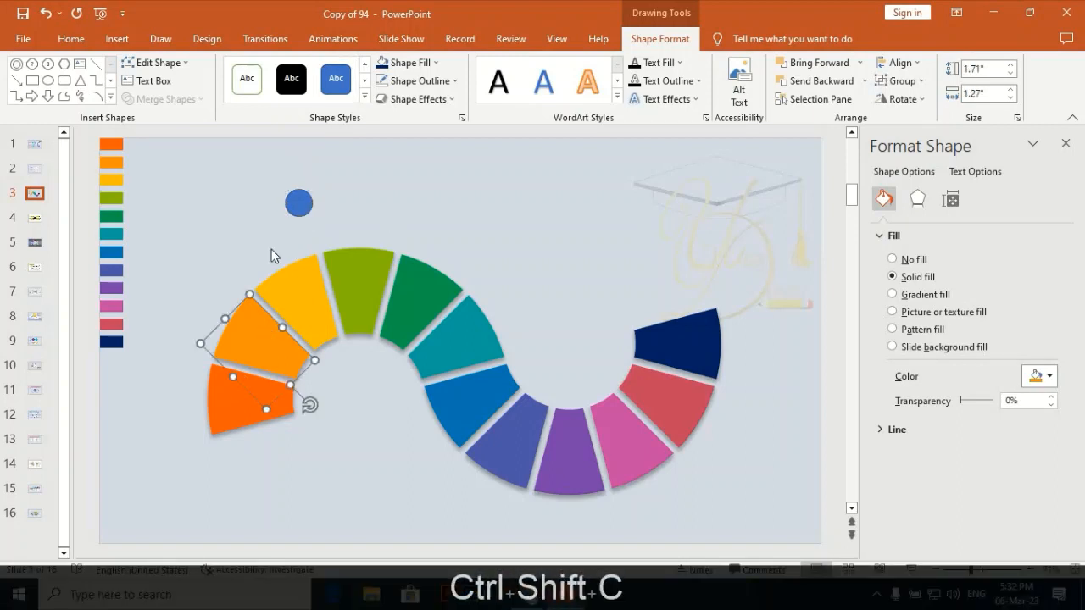
{"action": "left_click", "coordinate": [303, 203]}
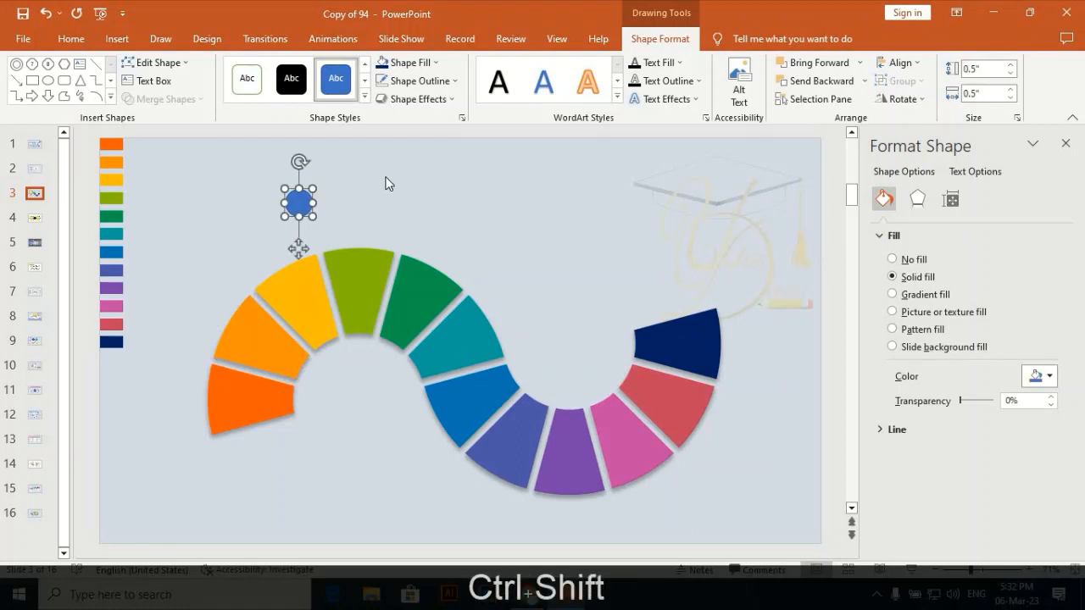
{"action": "key", "text": "ctrl+shift+v"}
Fill the small circle with white and place it on the outer edge of the first orange segment.
{"action": "left_click", "coordinate": [410, 63]}
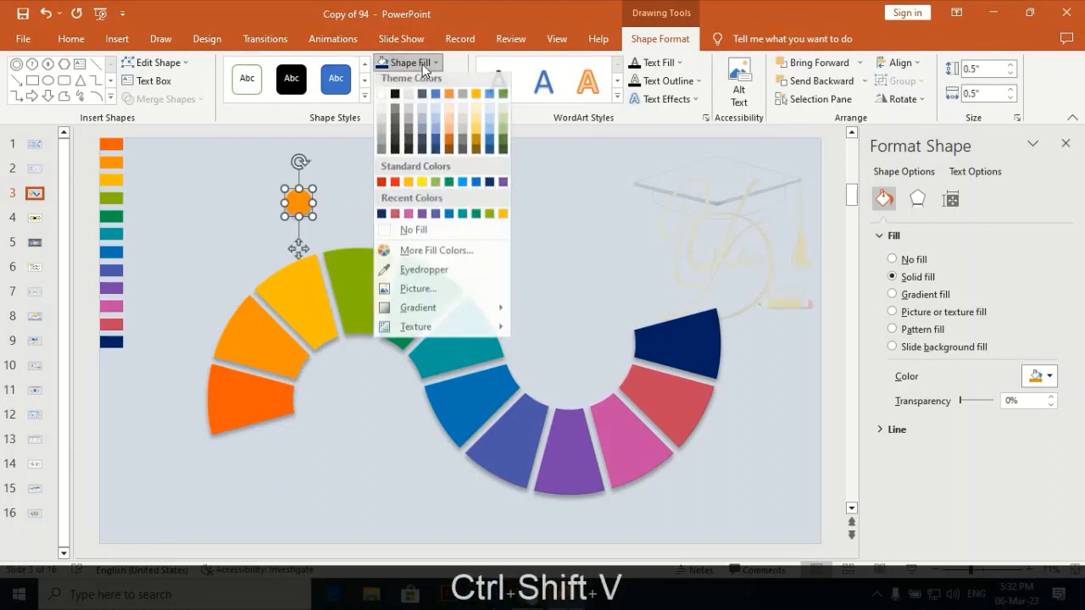
{"action": "left_click", "coordinate": [381, 99]}
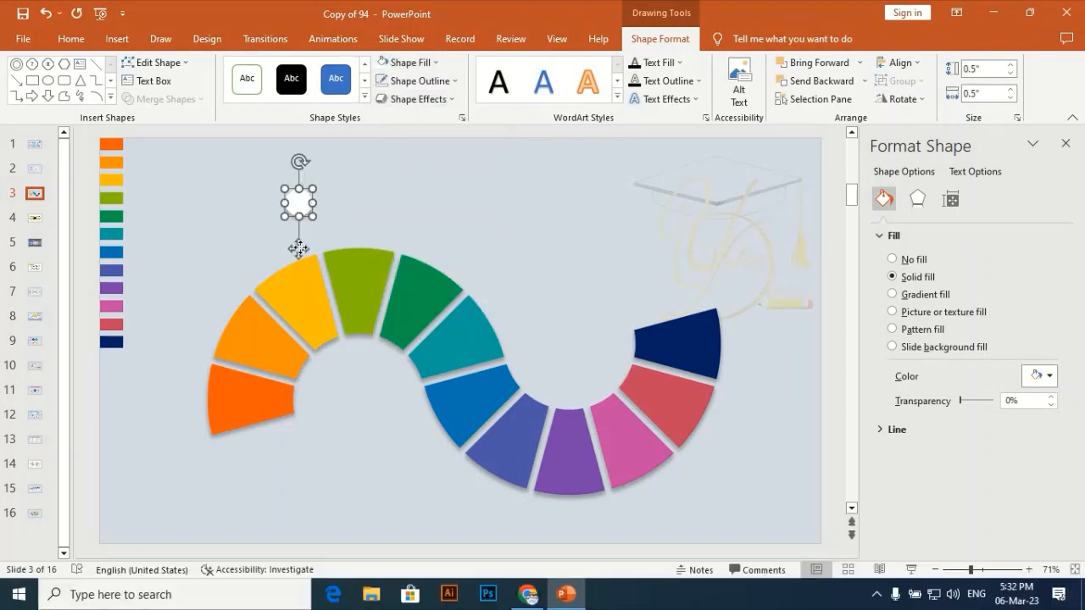
{"action": "left_click_drag", "start_coordinate": [277, 276], "coordinate": [207, 444]}
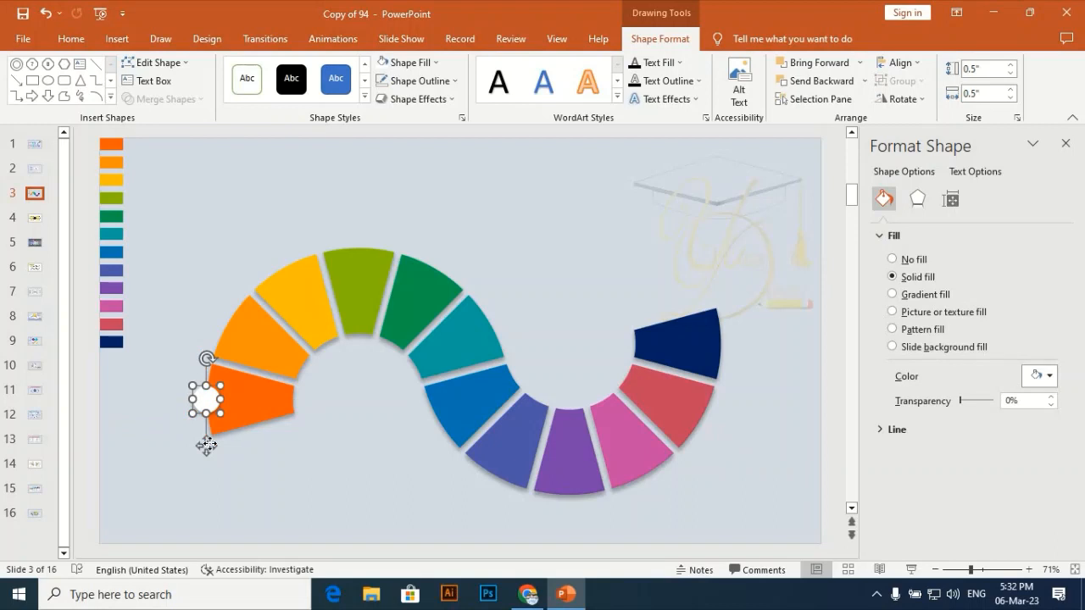
{"action": "left_click", "coordinate": [200, 263]}
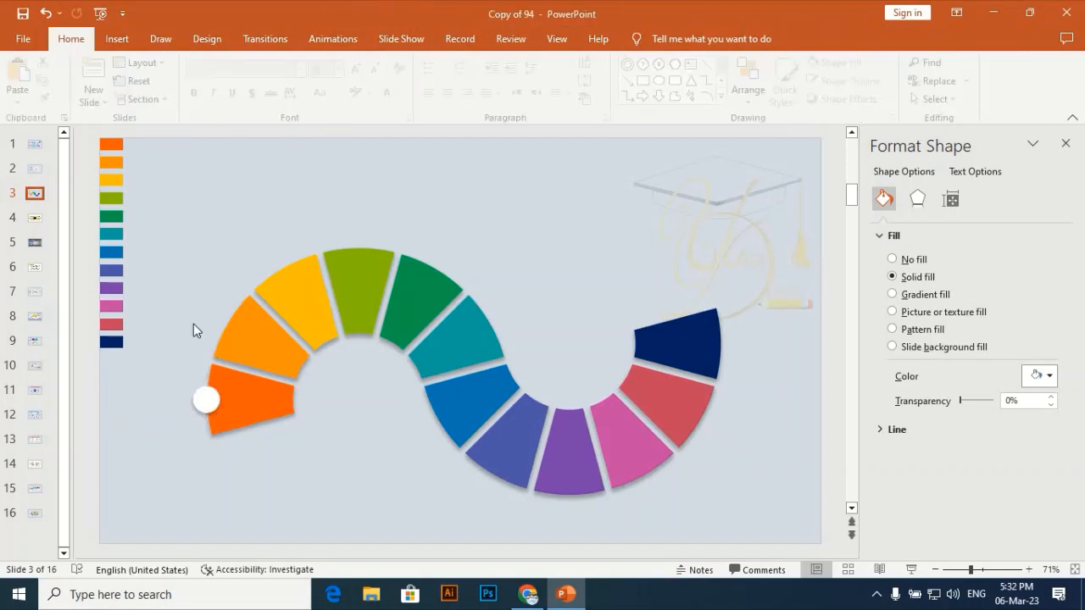
Duplicate the white circle, place the copy in the empty area above the S-curve, and shrink it proportionally to 0.42".
{"action": "left_click", "coordinate": [208, 402]}
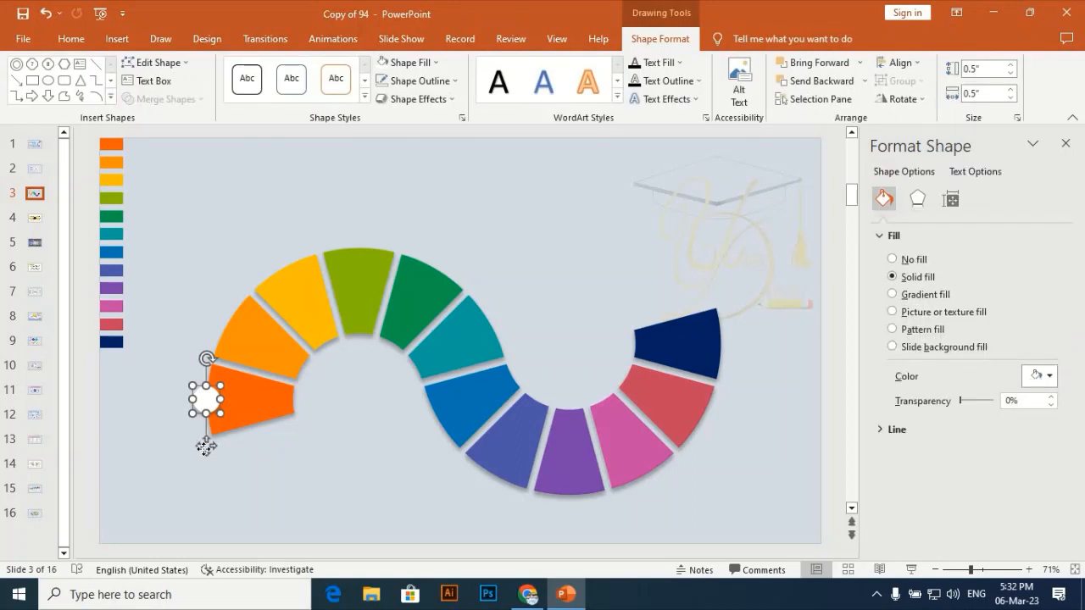
{"action": "key", "text": "ctrl"}
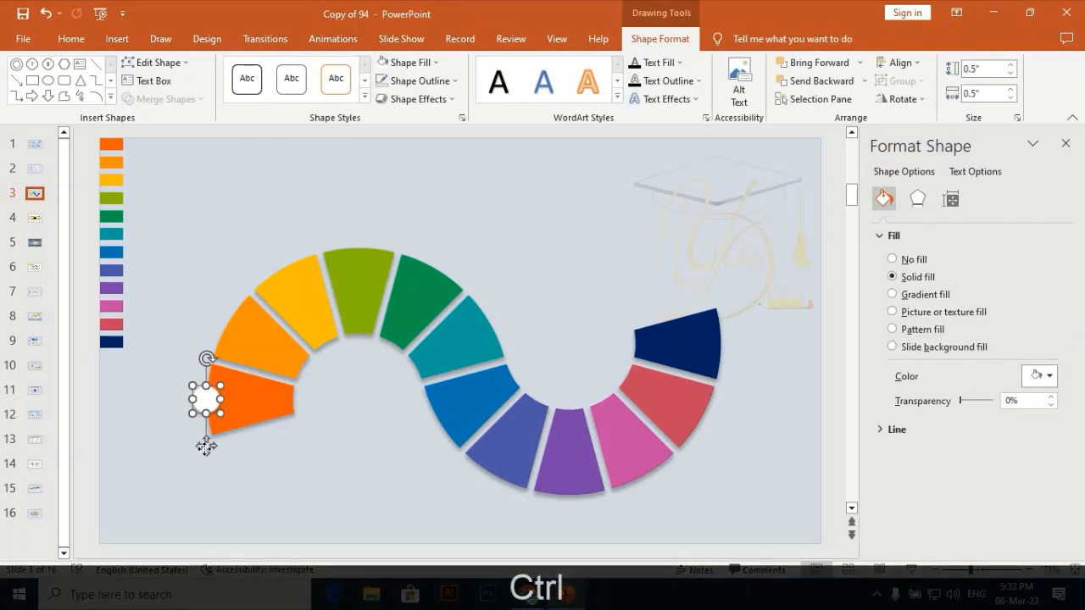
{"action": "key", "text": "ctrl+d"}
{"action": "left_click_drag", "start_coordinate": [214, 415], "coordinate": [176, 227]}
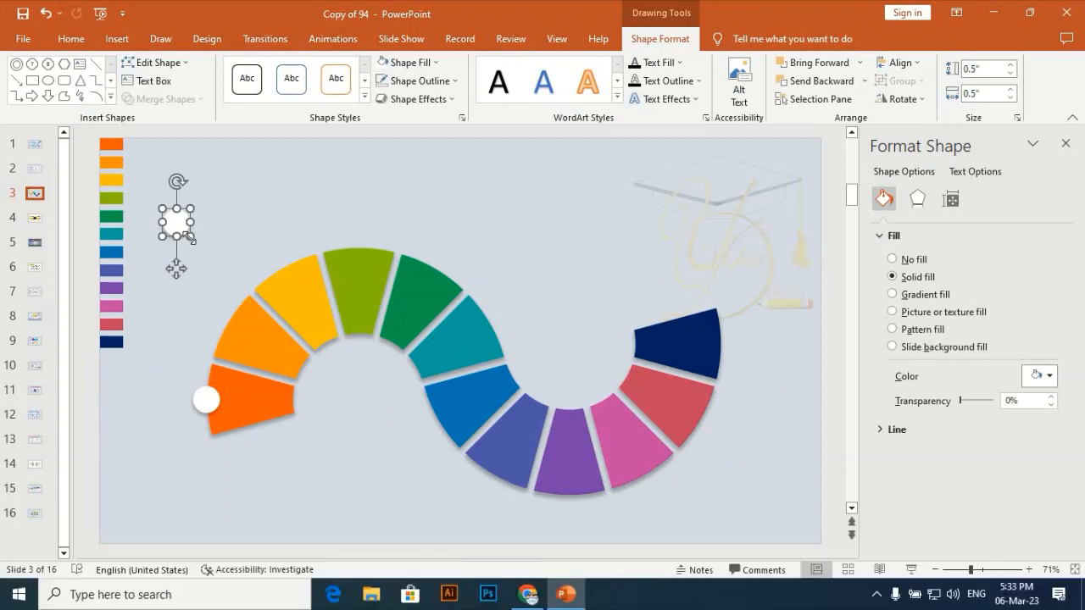
{"action": "key", "text": "shift"}
{"action": "key", "text": "alt"}
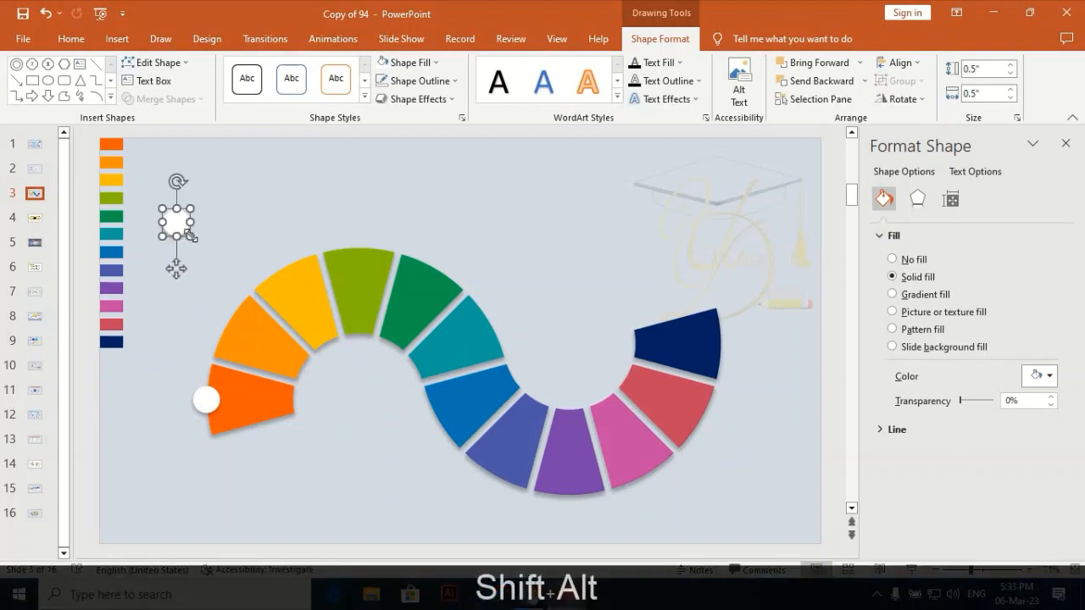
{"action": "left_click_drag", "start_coordinate": [190, 236], "coordinate": [184, 230]}
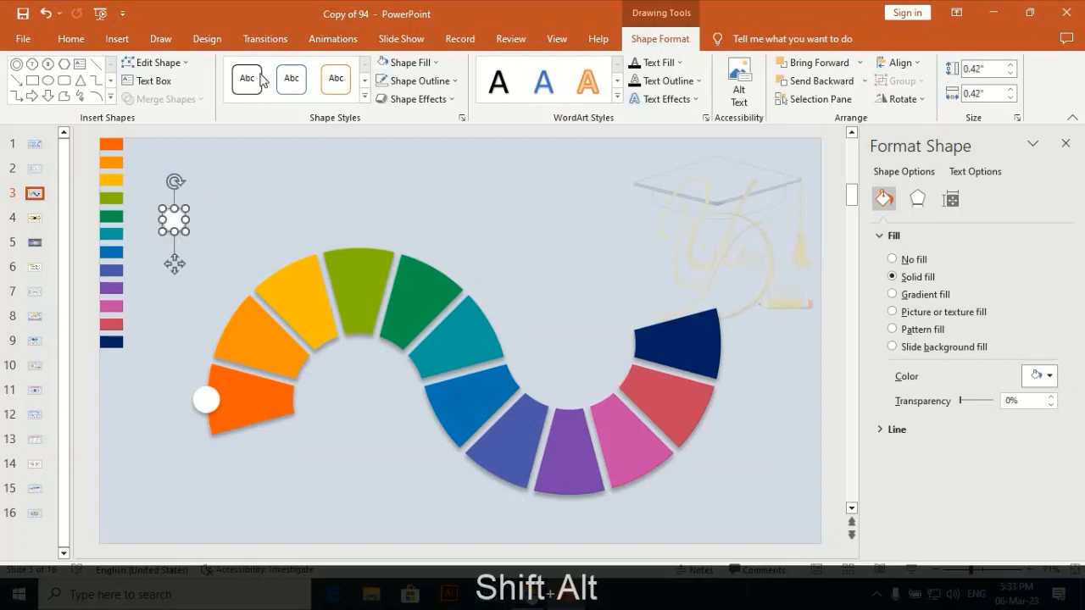
Give the 0.42" circle a dark outline and no fill.
{"action": "left_click", "coordinate": [432, 85]}
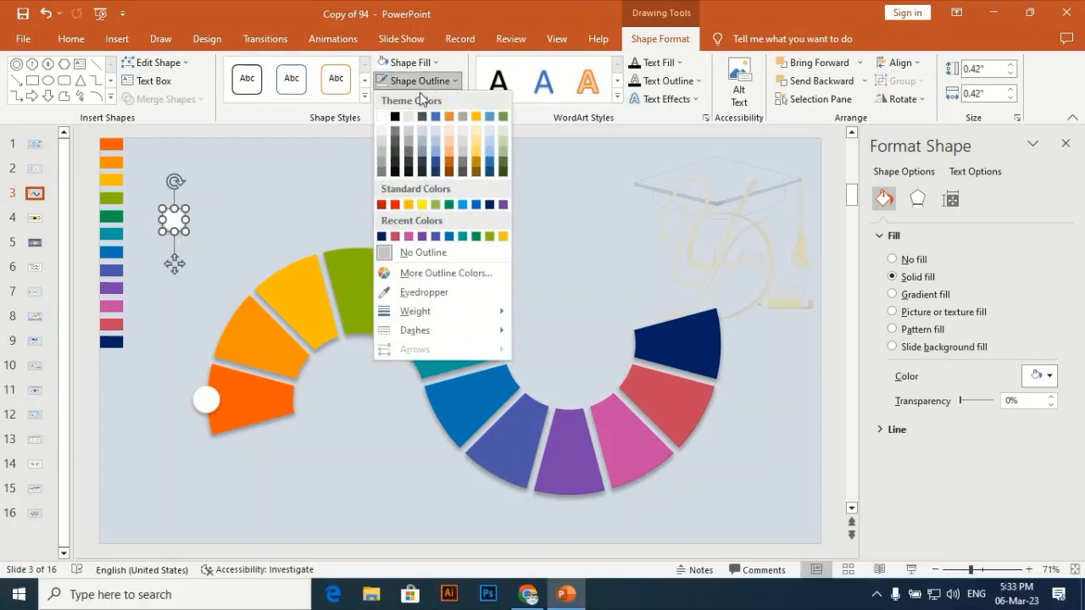
{"action": "left_click", "coordinate": [402, 144]}
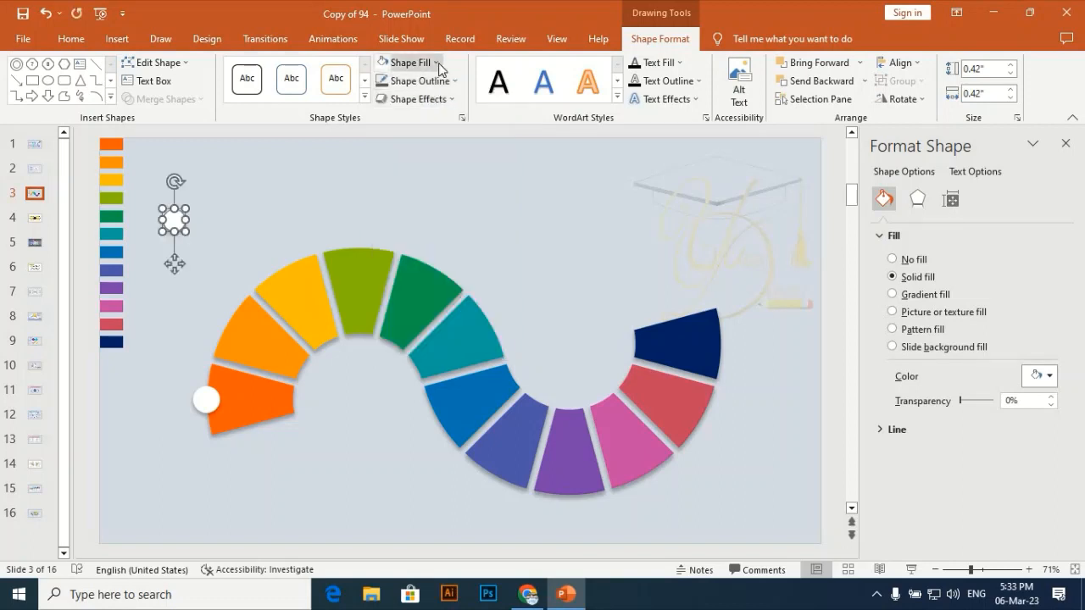
{"action": "left_click", "coordinate": [438, 63]}
{"action": "left_click", "coordinate": [415, 237]}
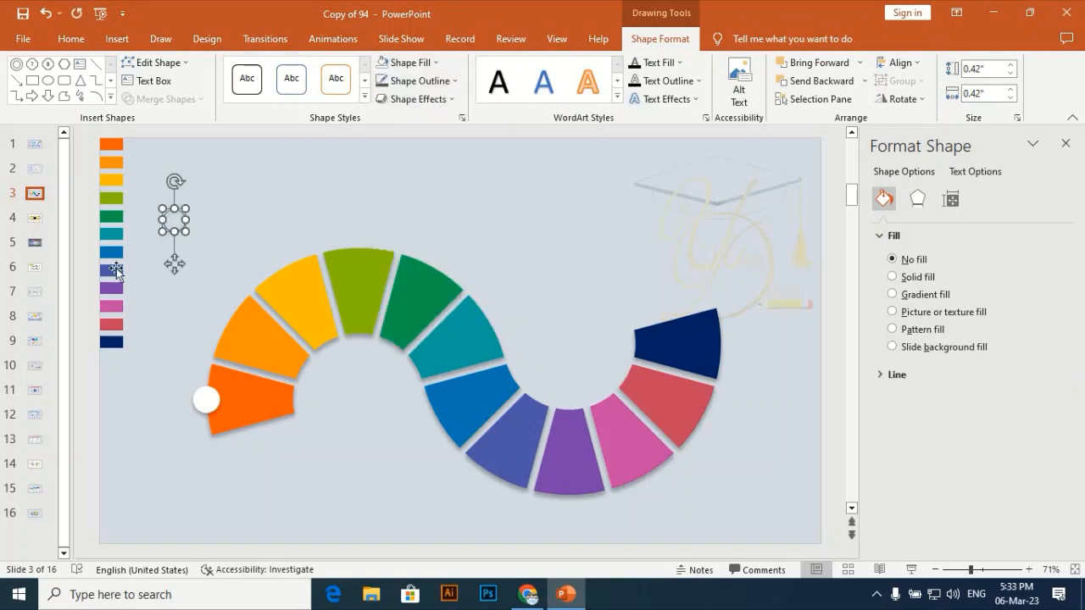
Move the outlined ring onto the white circle at the first segment and nudge it until it is centred there.
{"action": "left_click_drag", "start_coordinate": [167, 307], "coordinate": [204, 441]}
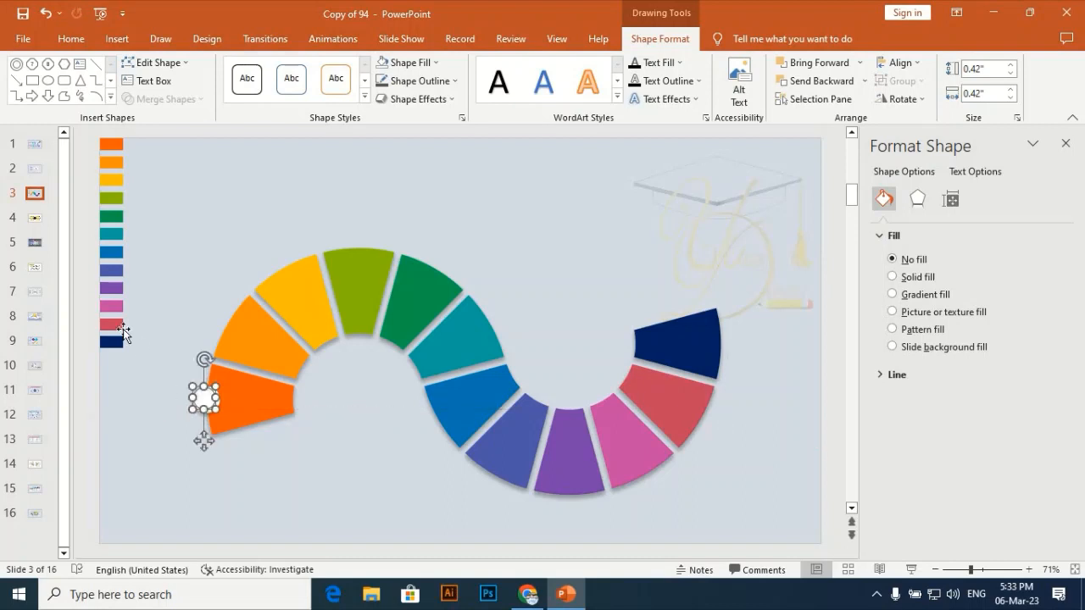
{"action": "key", "text": "Down"}
{"action": "key", "text": "Right"}
{"action": "key", "text": "Right"}
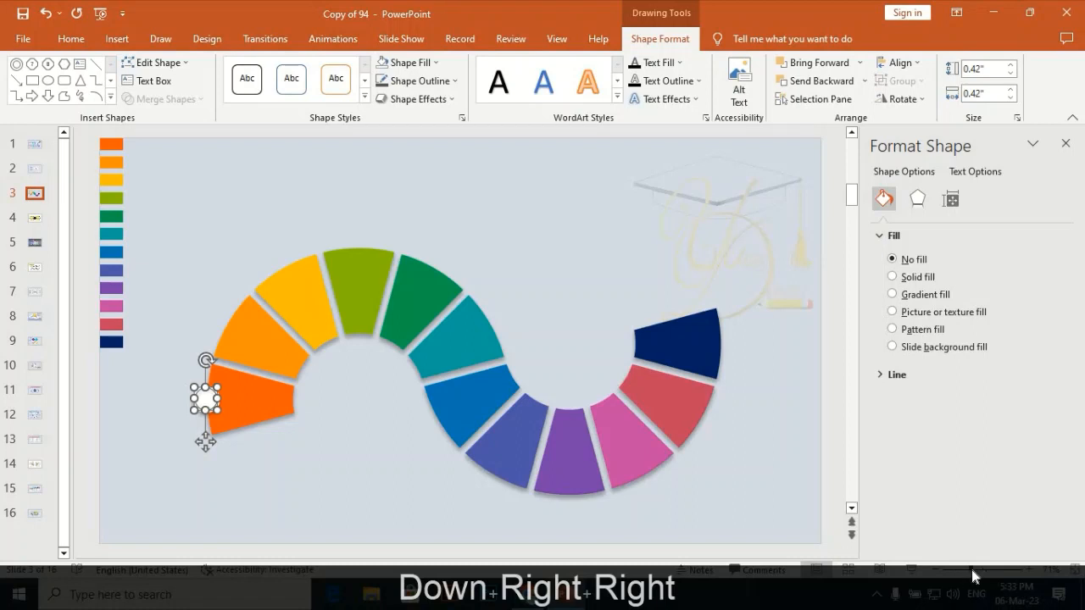
{"action": "left_click_drag", "start_coordinate": [971, 569], "coordinate": [984, 570]}
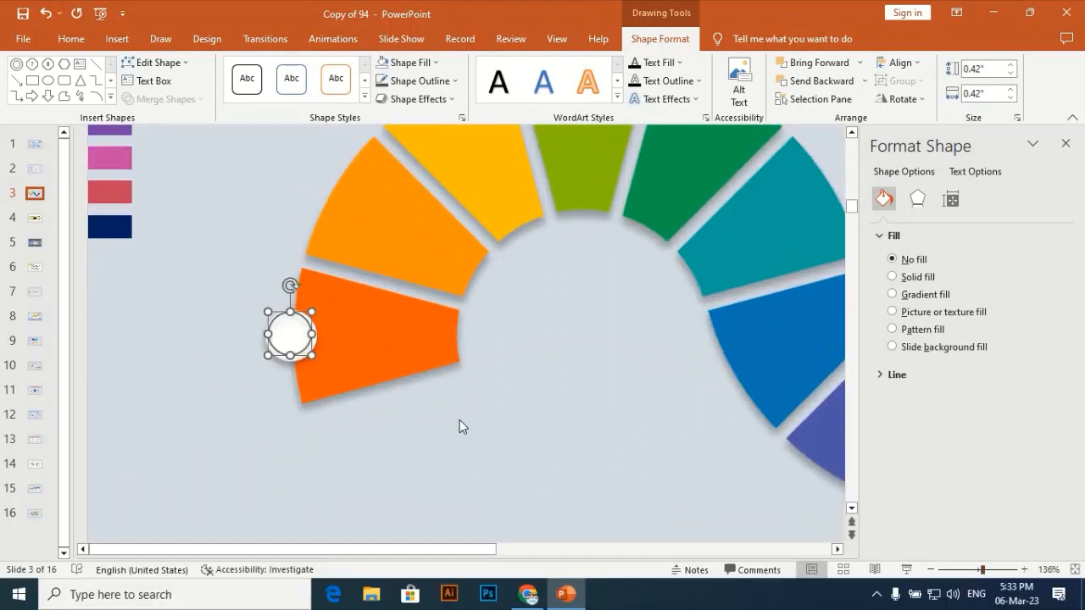
{"action": "key", "text": "Down"}
{"action": "key", "text": "Down"}
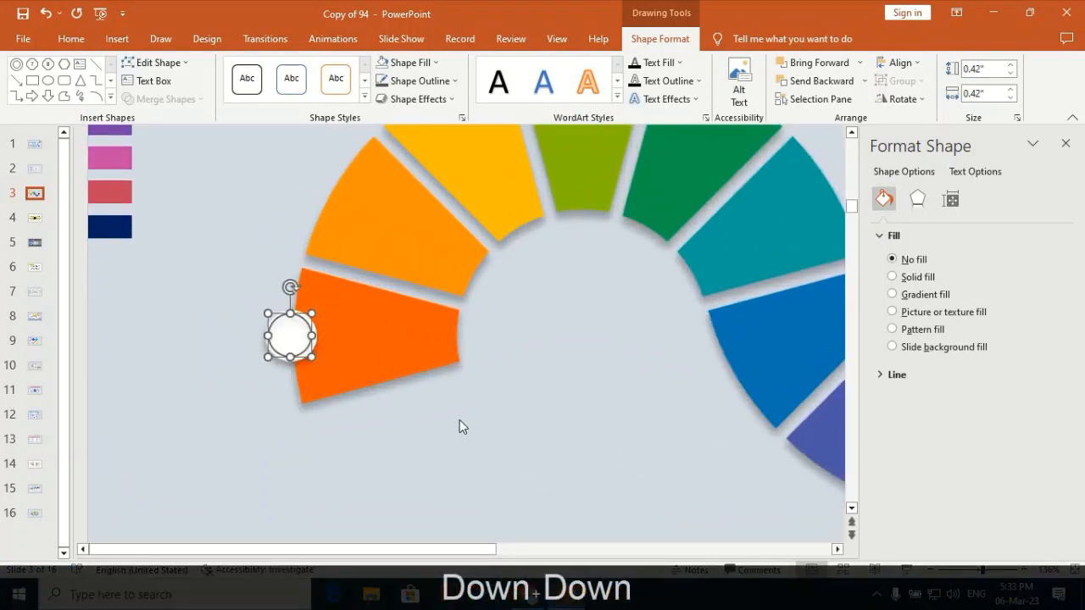
{"action": "key", "text": "Right"}
{"action": "key", "text": "Right"}
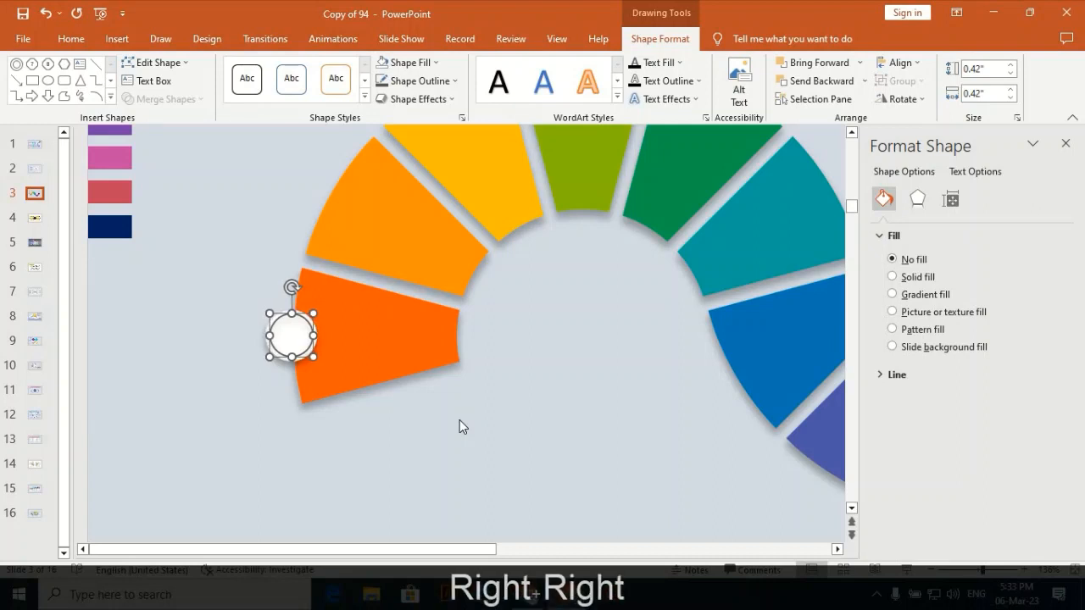
{"action": "key", "text": "Left"}
{"action": "key", "text": "Down"}
{"action": "key", "text": "Left"}
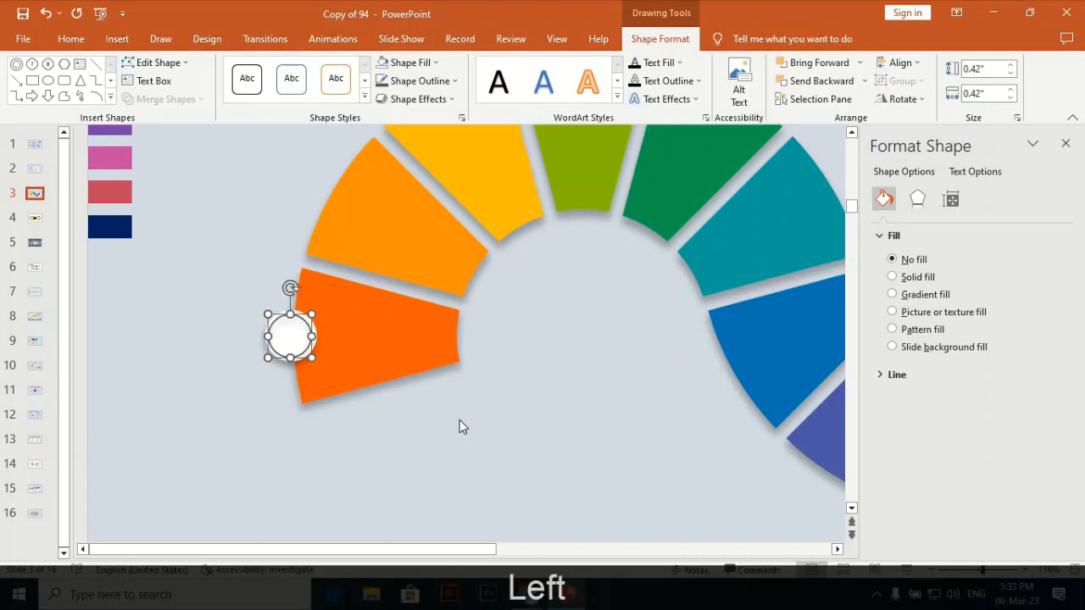
{"action": "key", "text": "Up"}
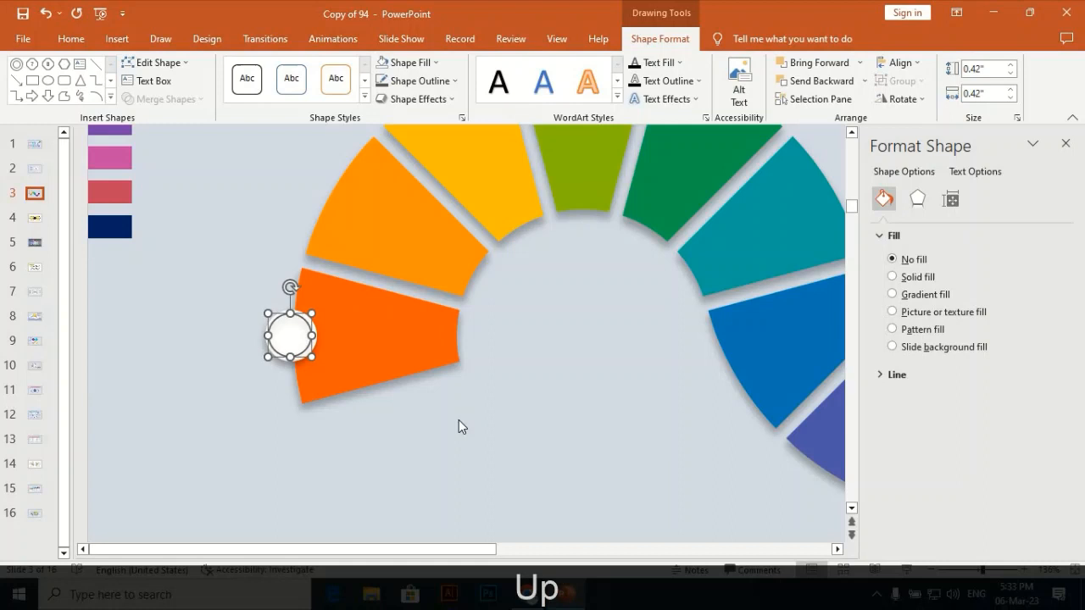
{"action": "left_click", "coordinate": [163, 394]}
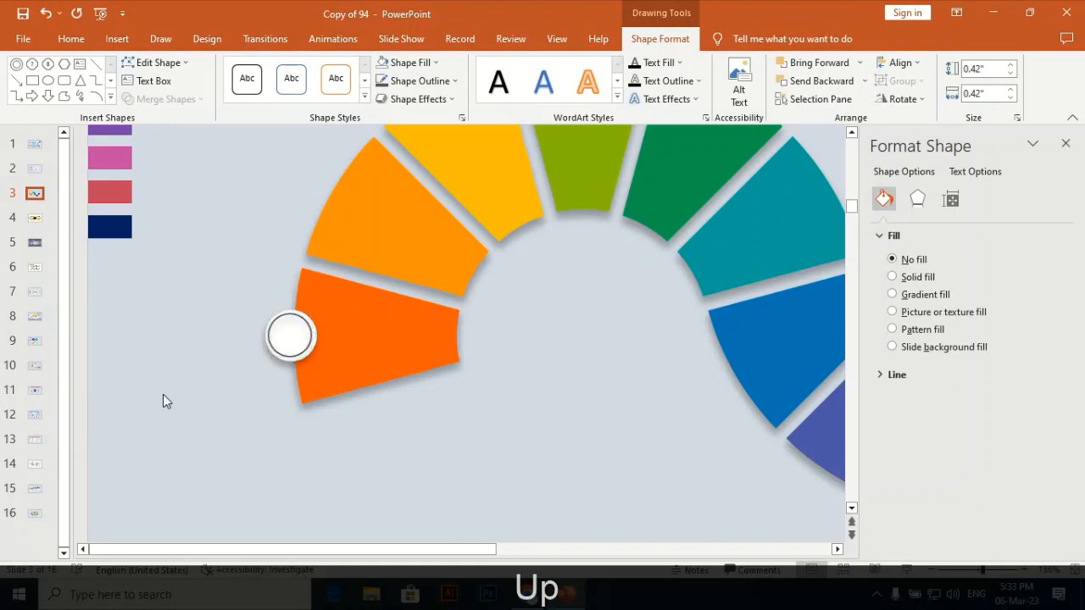
Nudge the white circle slightly sideways so that it sits evenly around the outlined ring.
{"action": "left_click", "coordinate": [292, 352]}
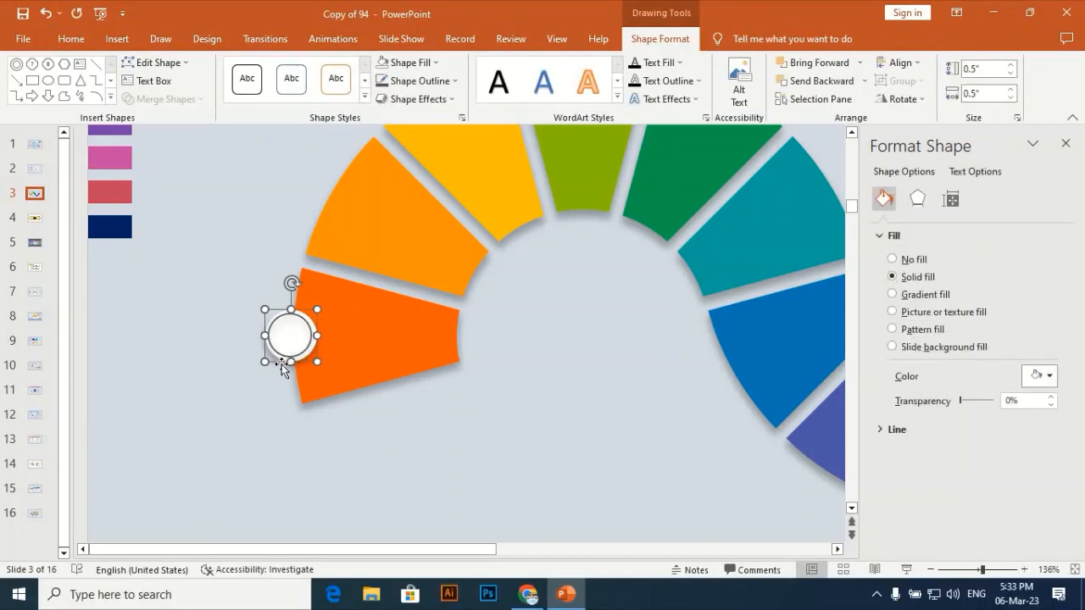
{"action": "key", "text": "Left"}
{"action": "key", "text": "Left"}
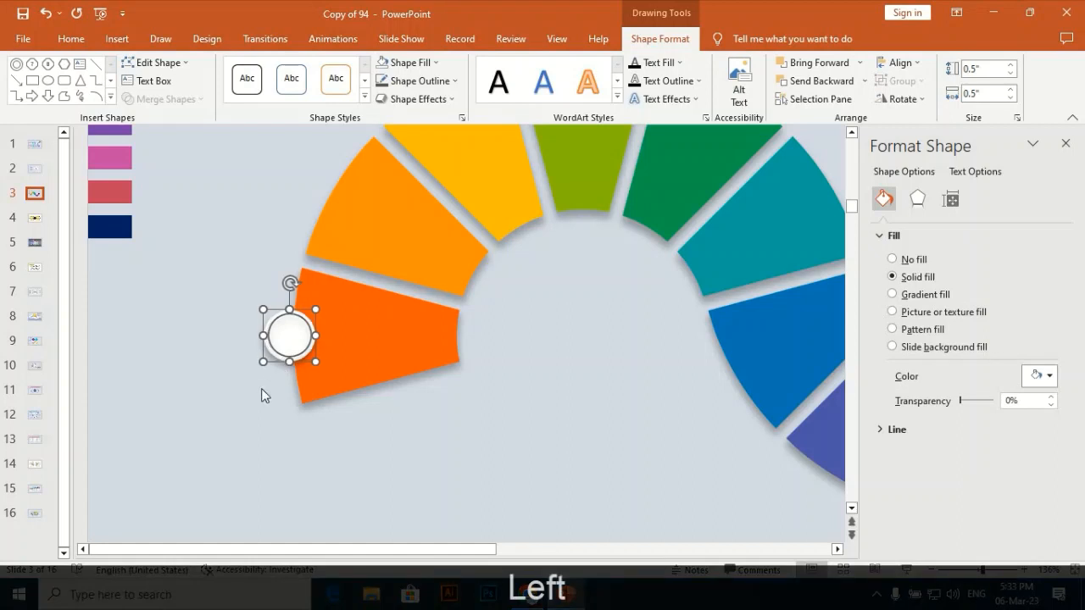
{"action": "key", "text": "Right"}
{"action": "left_click", "coordinate": [258, 371]}
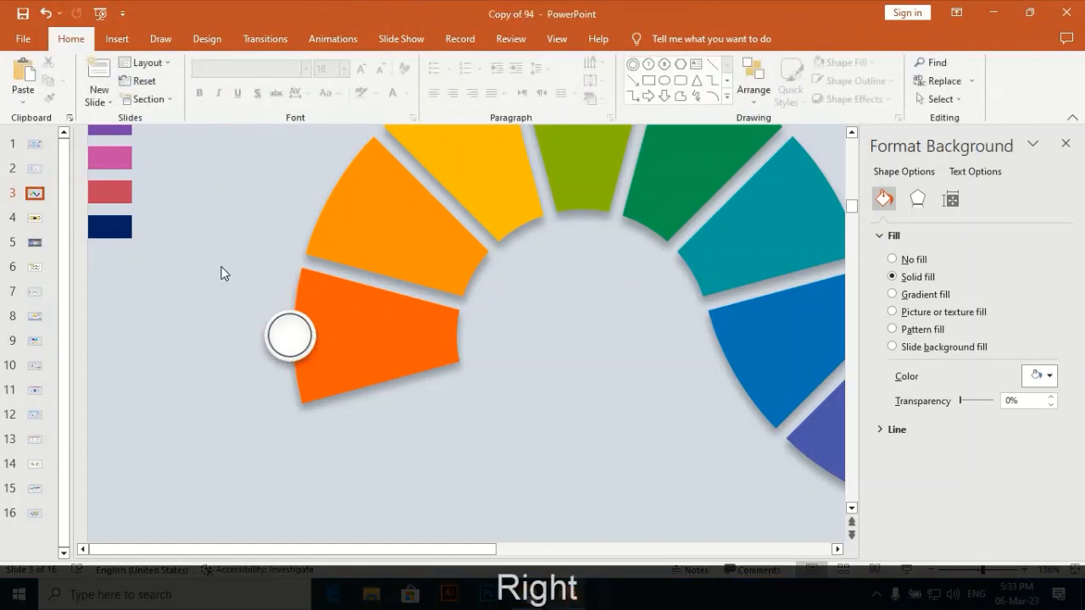
Group the white circle with its ring and place a duplicate of the group on the second segment's outer edge.
{"action": "left_click_drag", "start_coordinate": [297, 400], "coordinate": [344, 398]}
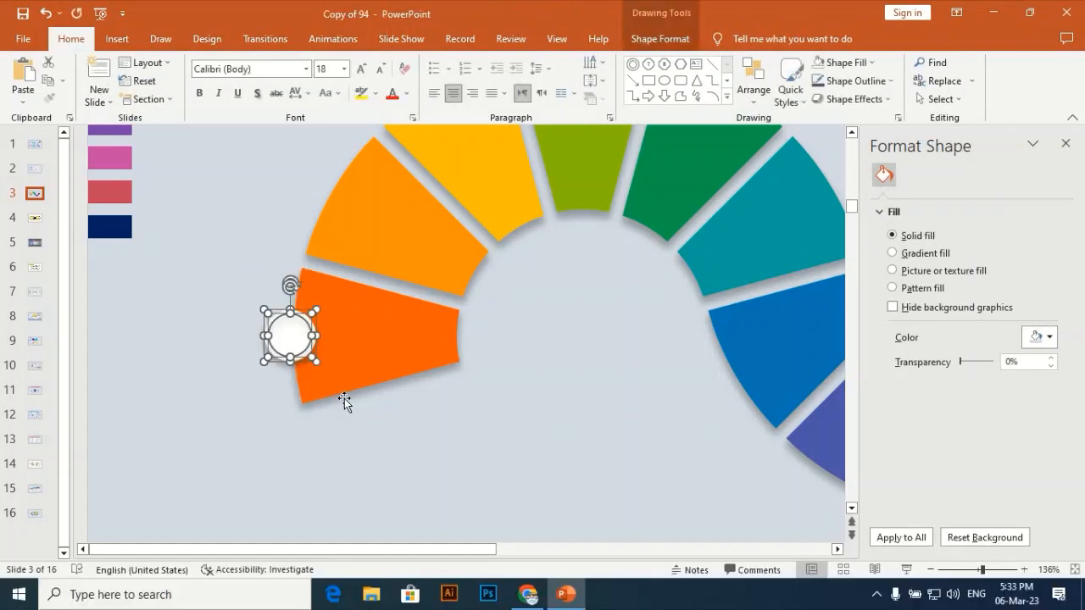
{"action": "key", "text": "ctrl+g"}
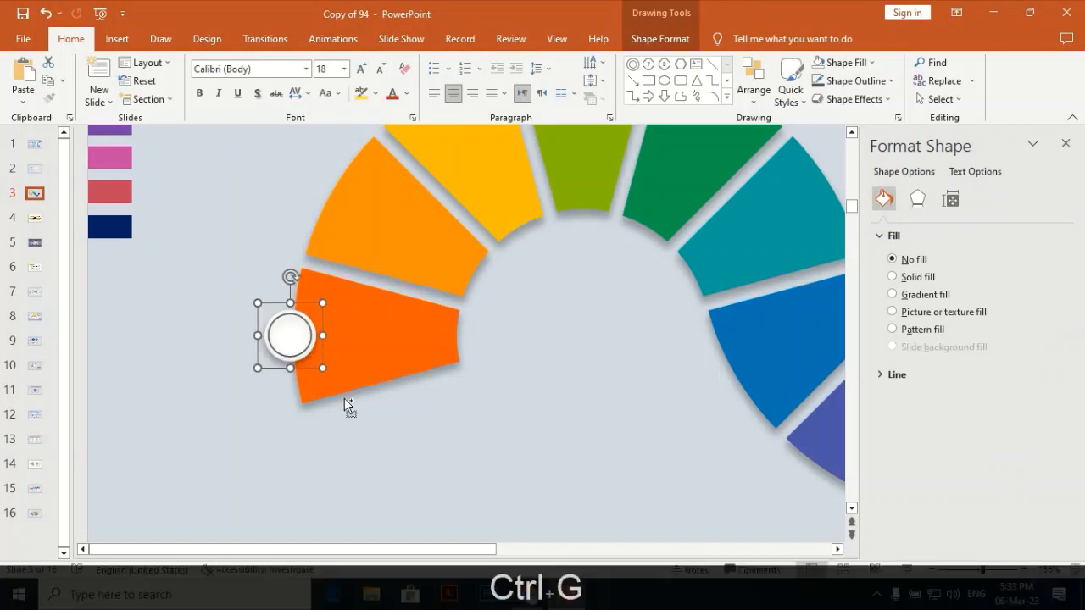
{"action": "key", "text": "ctrl"}
{"action": "key", "text": "ctrl+d"}
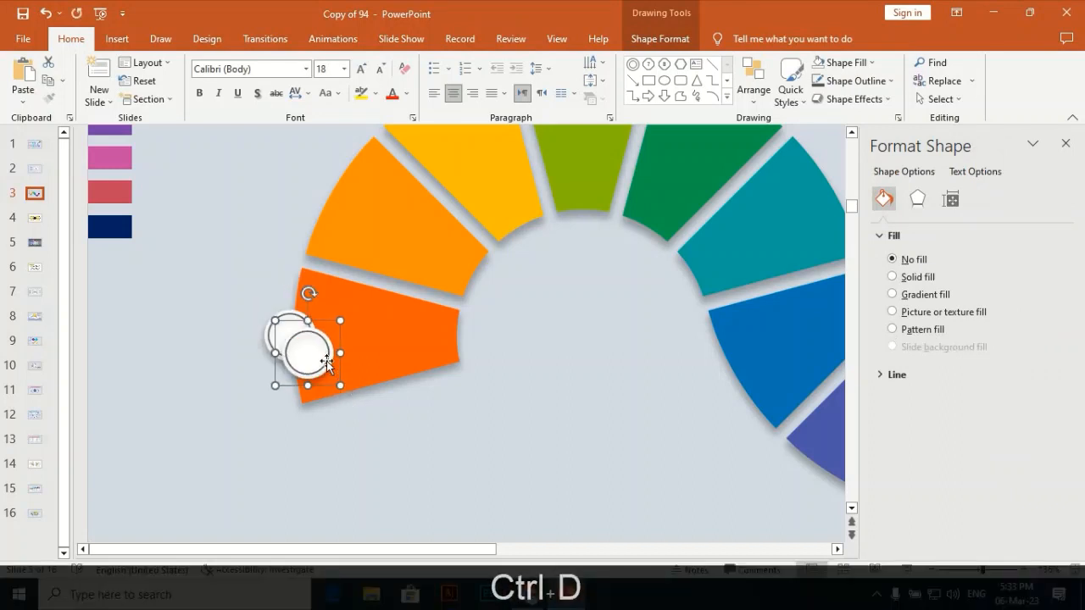
{"action": "left_click_drag", "start_coordinate": [308, 348], "coordinate": [333, 198]}
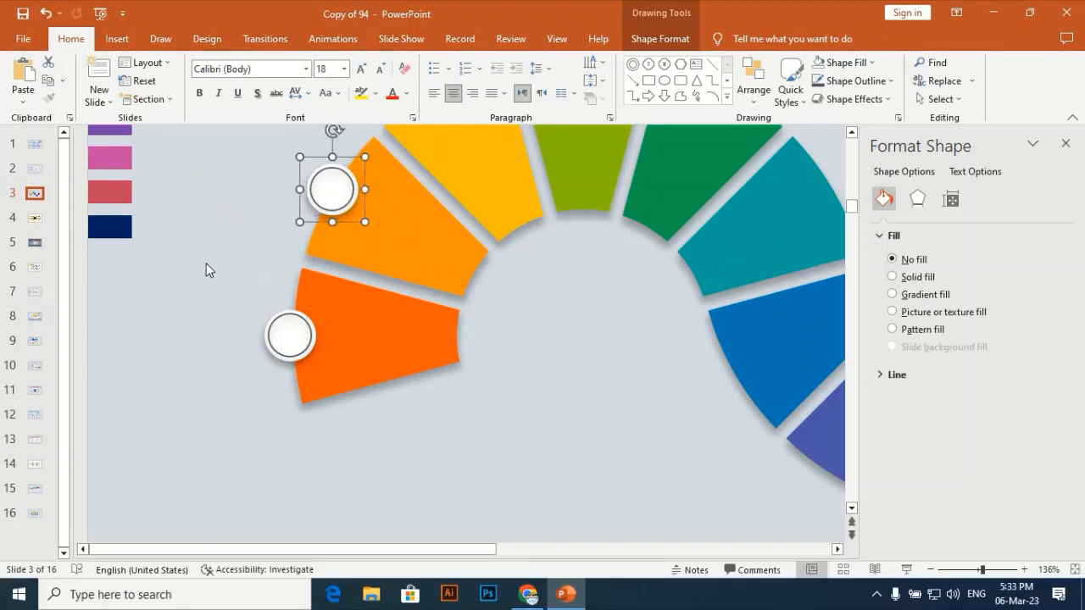
{"action": "left_click", "coordinate": [588, 390]}
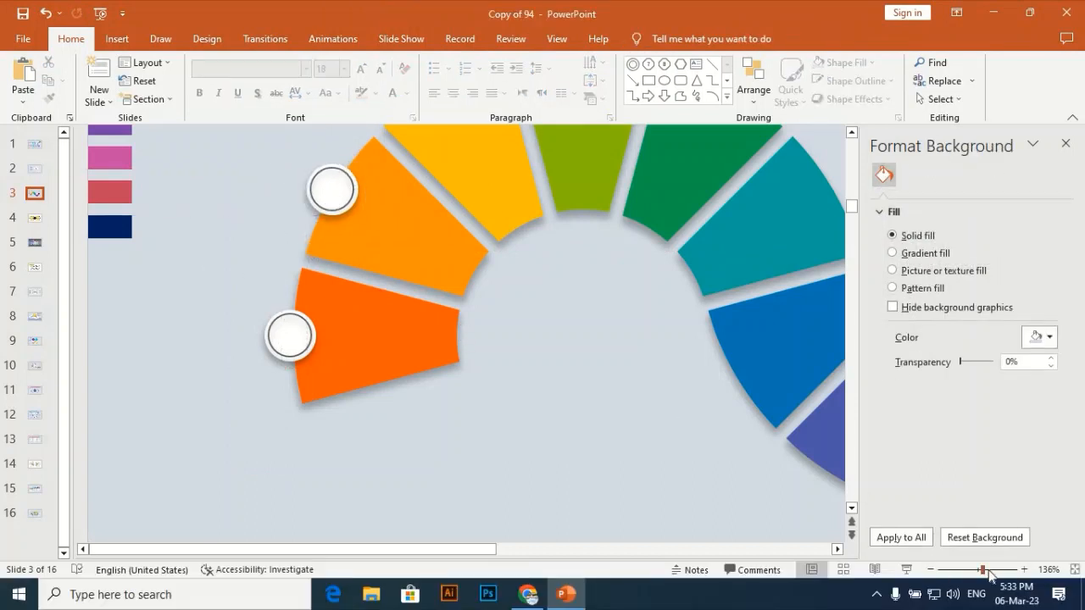
Insert a text box reading "01" and place it inside the circle on the first segment.
{"action": "left_click_drag", "start_coordinate": [983, 569], "coordinate": [966, 569]}
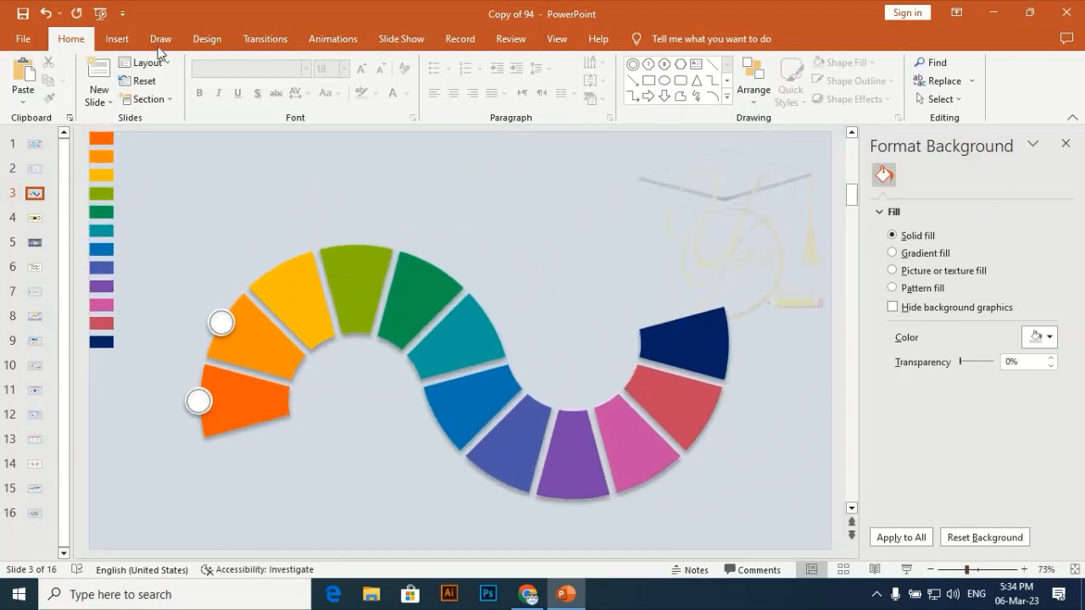
{"action": "left_click", "coordinate": [118, 39]}
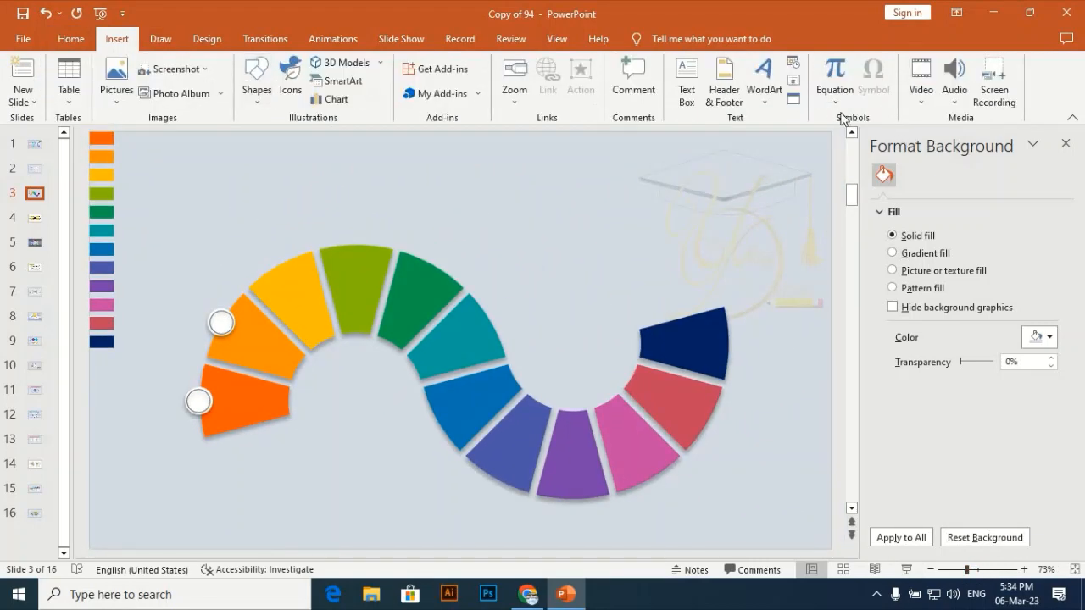
{"action": "left_click", "coordinate": [685, 92]}
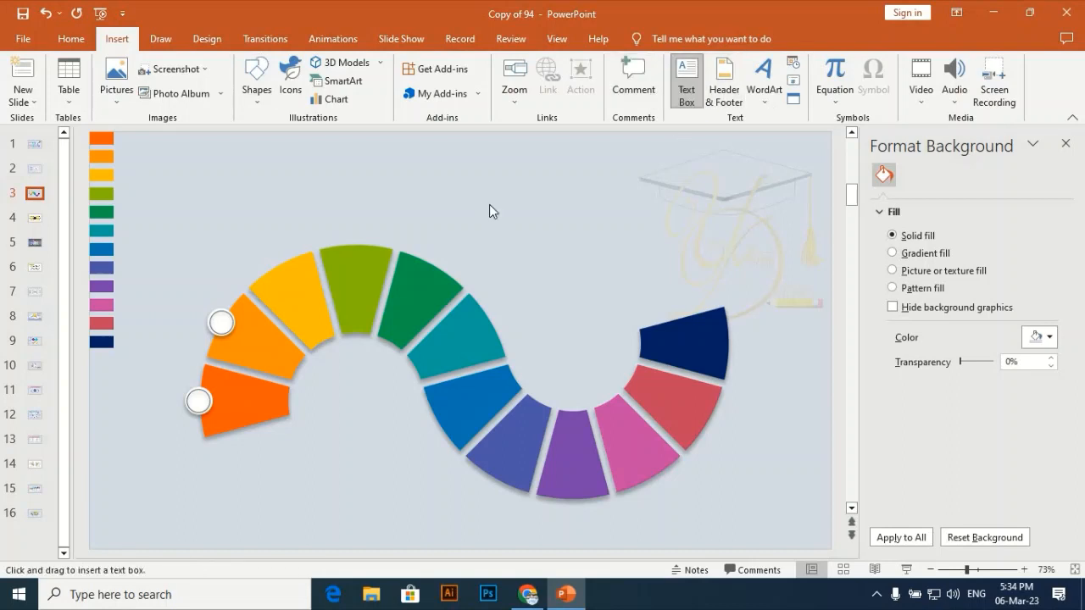
{"action": "left_click", "coordinate": [491, 211]}
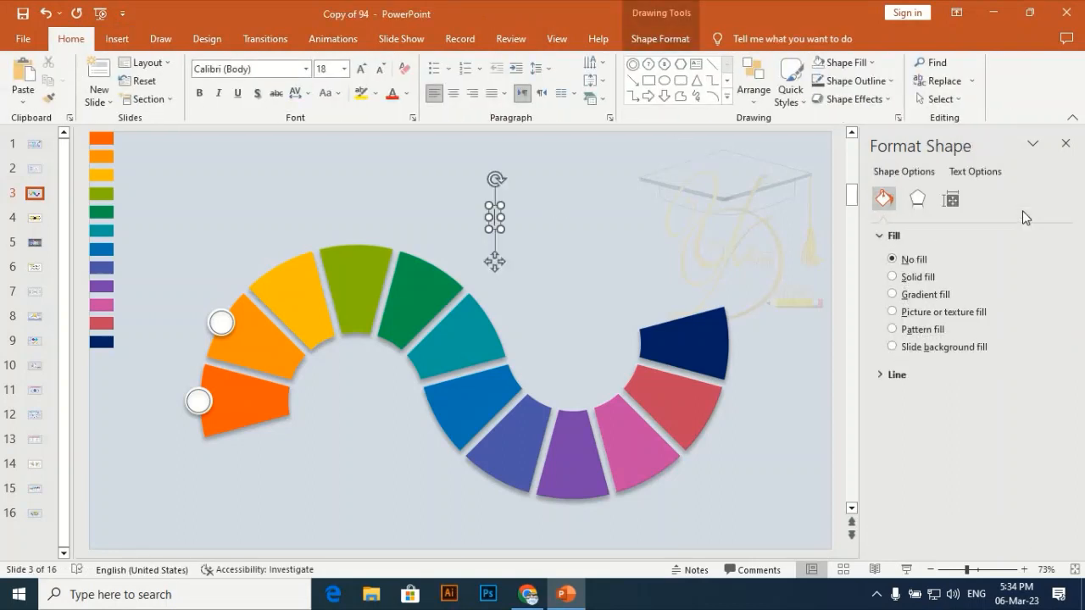
{"action": "type", "text": "01"}
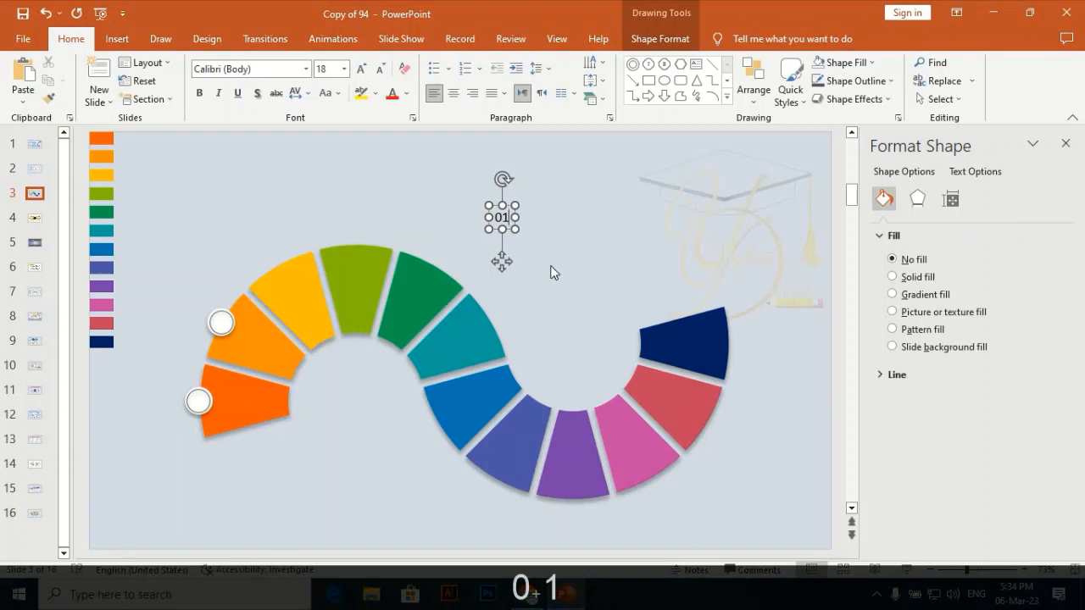
{"action": "left_click_drag", "start_coordinate": [501, 261], "coordinate": [199, 444]}
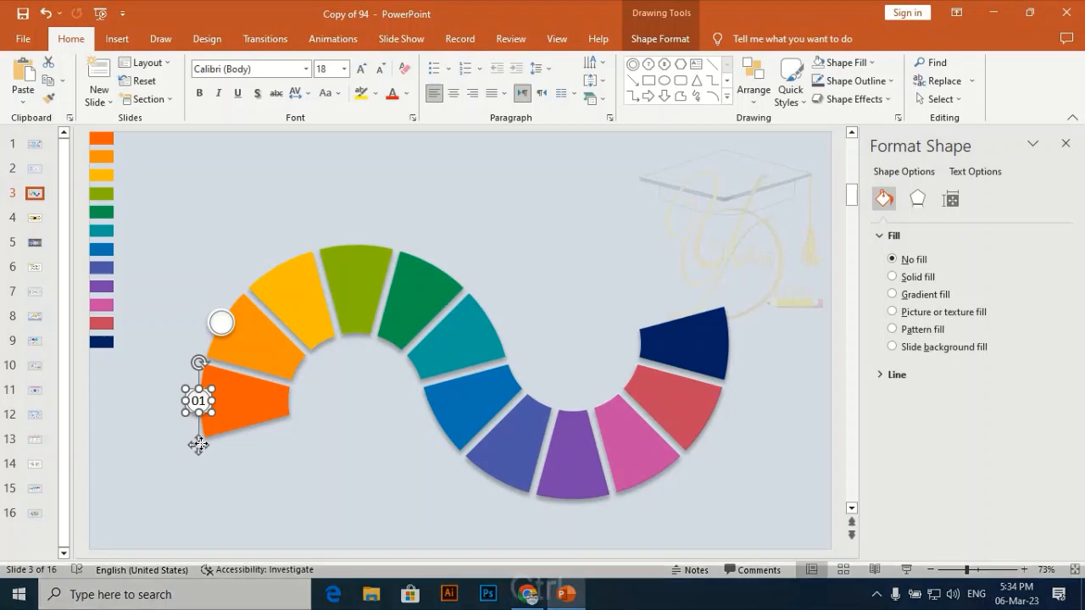
Duplicate the number label into the circle on the second segment and change its text to "02".
{"action": "key", "text": "ctrl+d"}
{"action": "left_click_drag", "start_coordinate": [208, 455], "coordinate": [219, 366]}
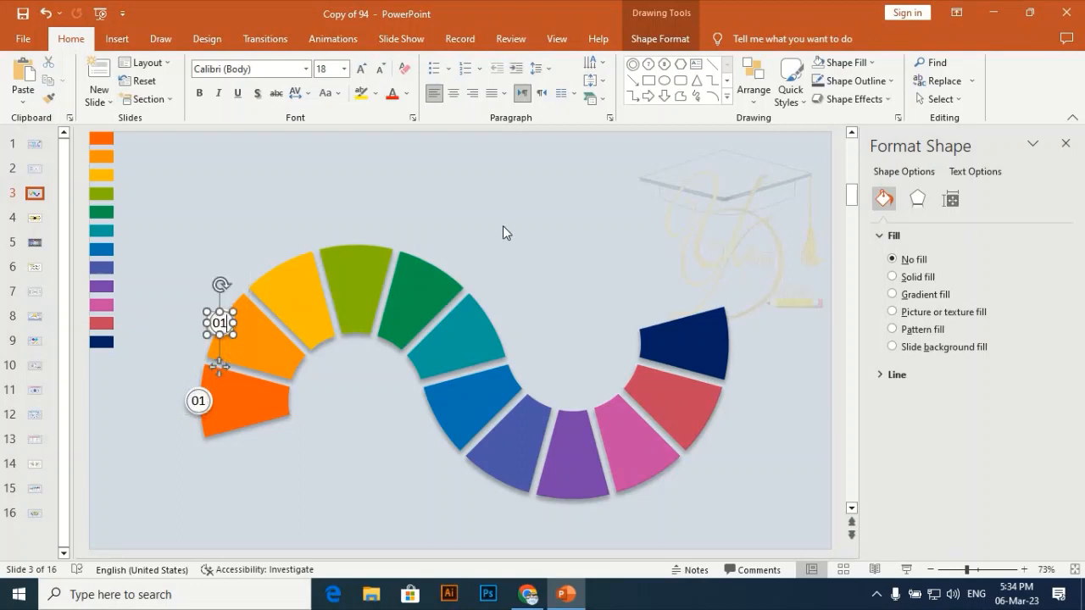
{"action": "key", "text": "BackSpace"}
{"action": "type", "text": "2"}
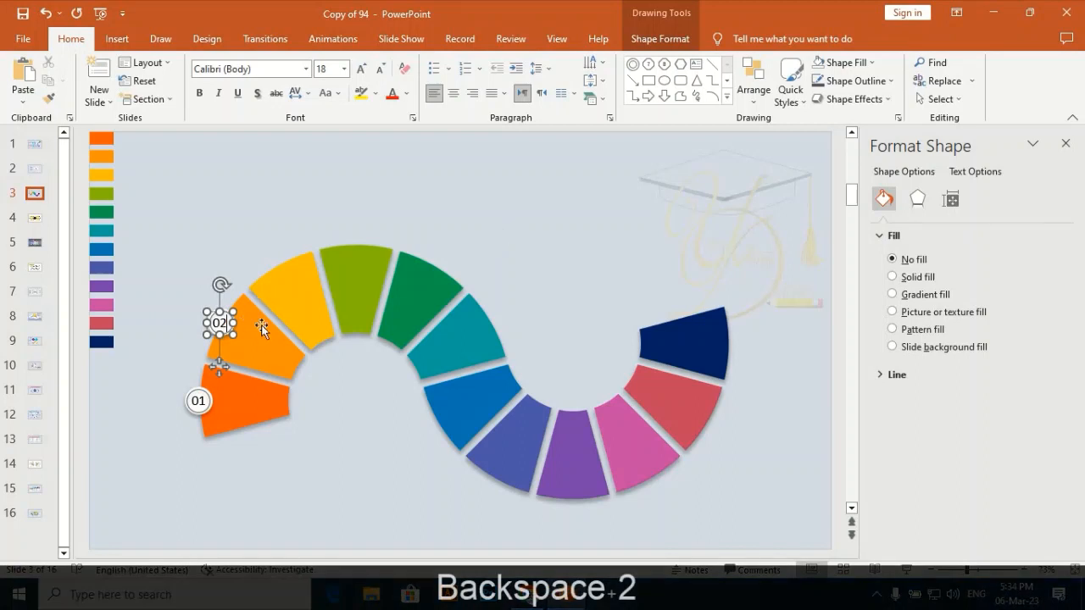